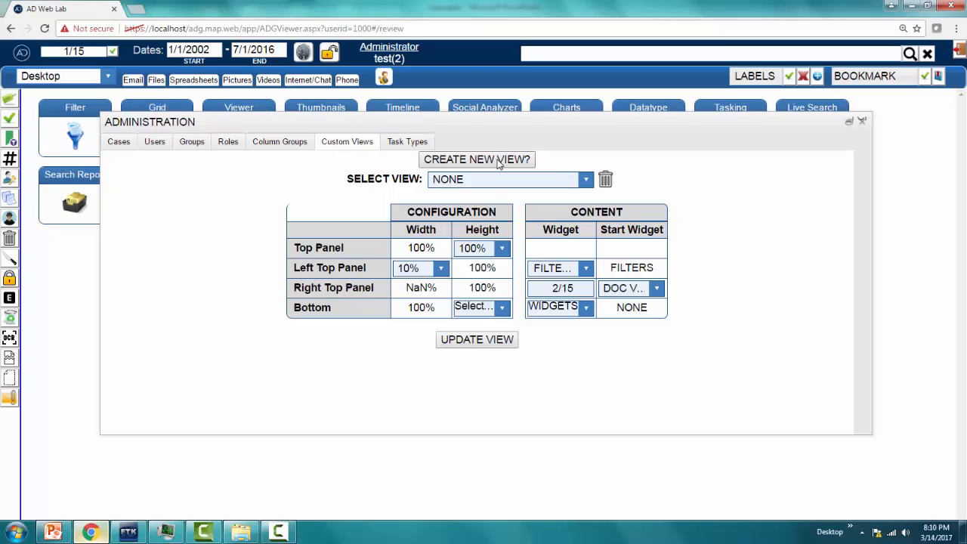
- Start a new custom view and clear the prefilled custom view name
click(502, 160)
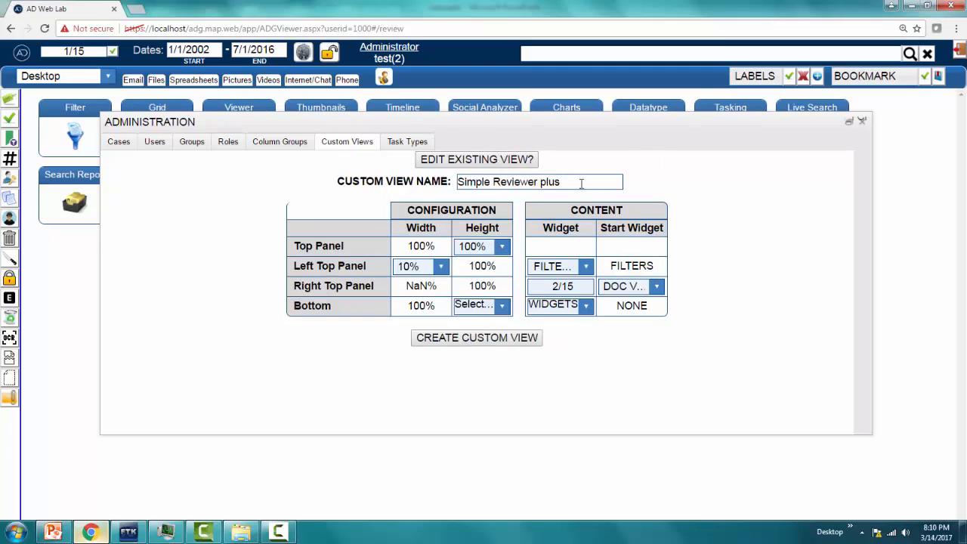
drag(563, 184, 426, 195)
key(BackSpace)
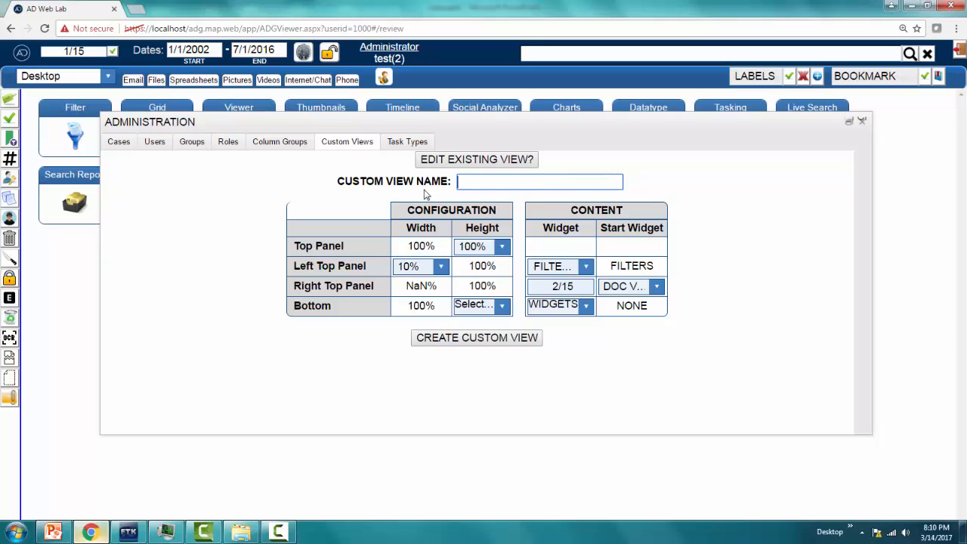
- Set the Left Top Panel widget to NONE and deselect all widgets for the Right Top Panel
click(586, 267)
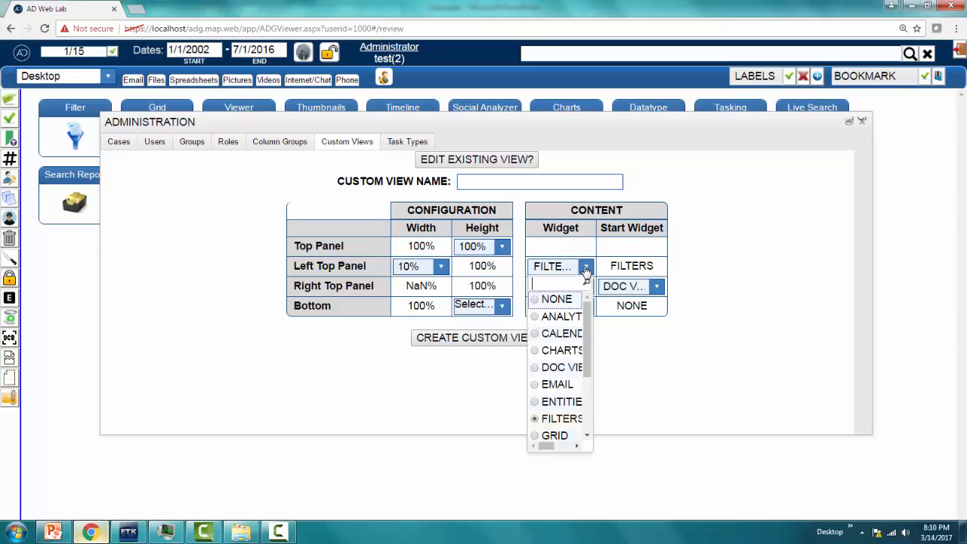
click(537, 300)
click(584, 286)
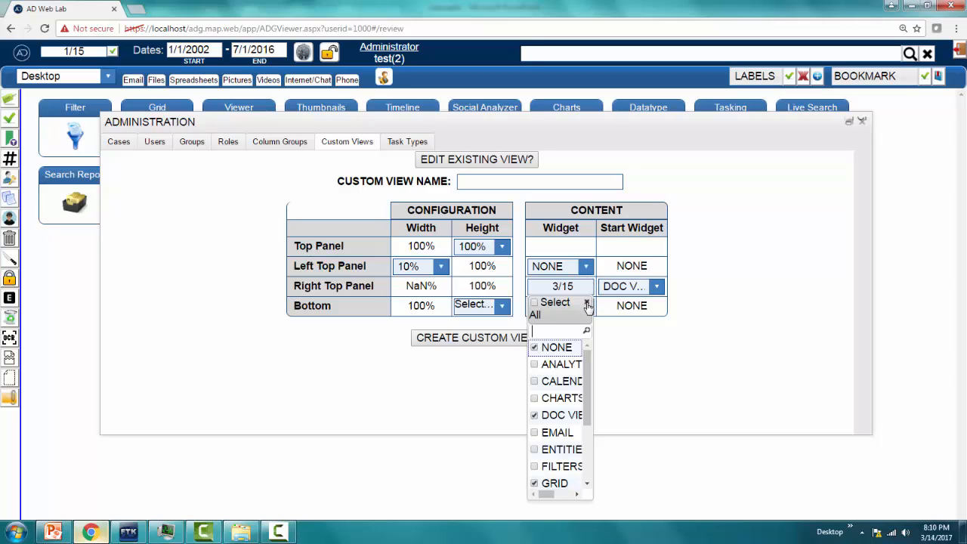
click(534, 303)
click(535, 303)
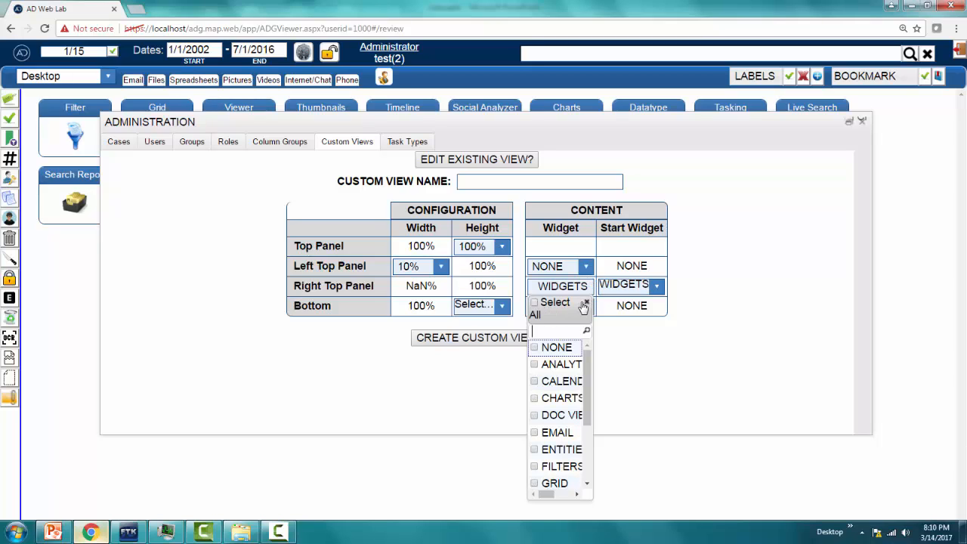
click(585, 302)
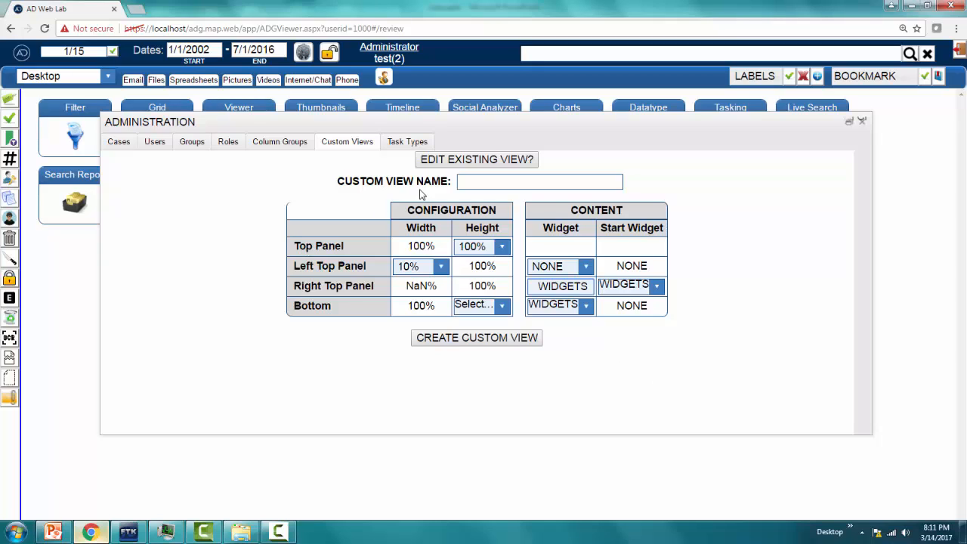
- Switch to editing existing views and check which saved custom views can be selected
click(490, 161)
click(585, 179)
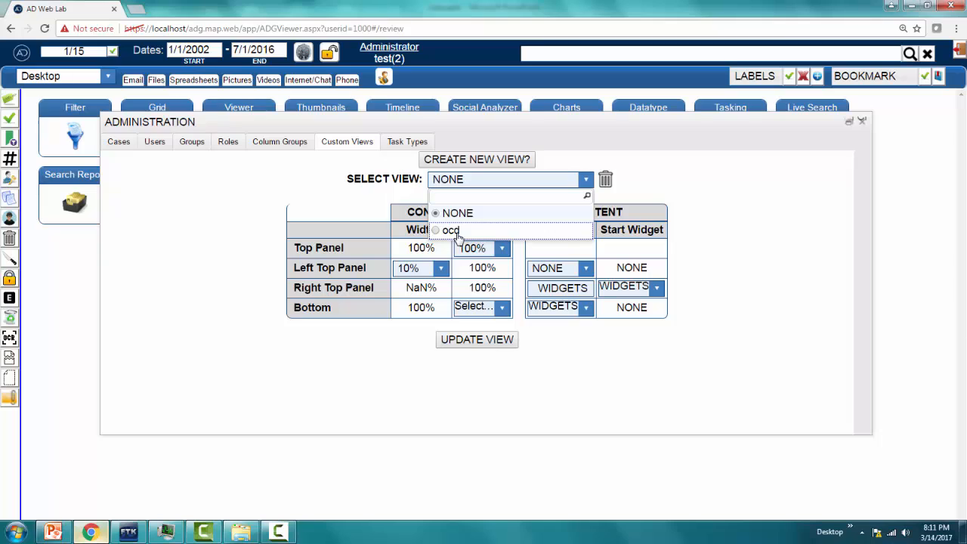
click(315, 181)
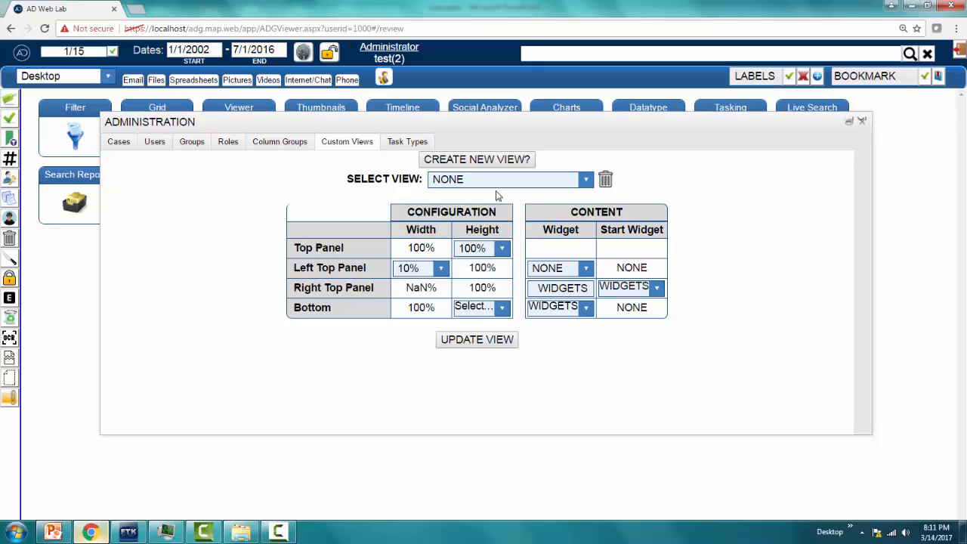
- Display the ocd view to examine its panel layout and return to the Desktop view
click(105, 77)
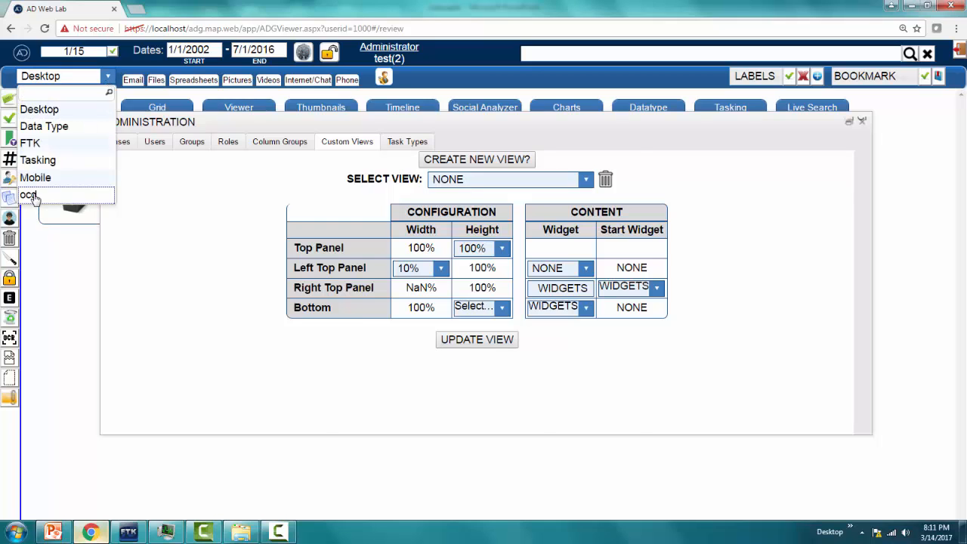
click(29, 195)
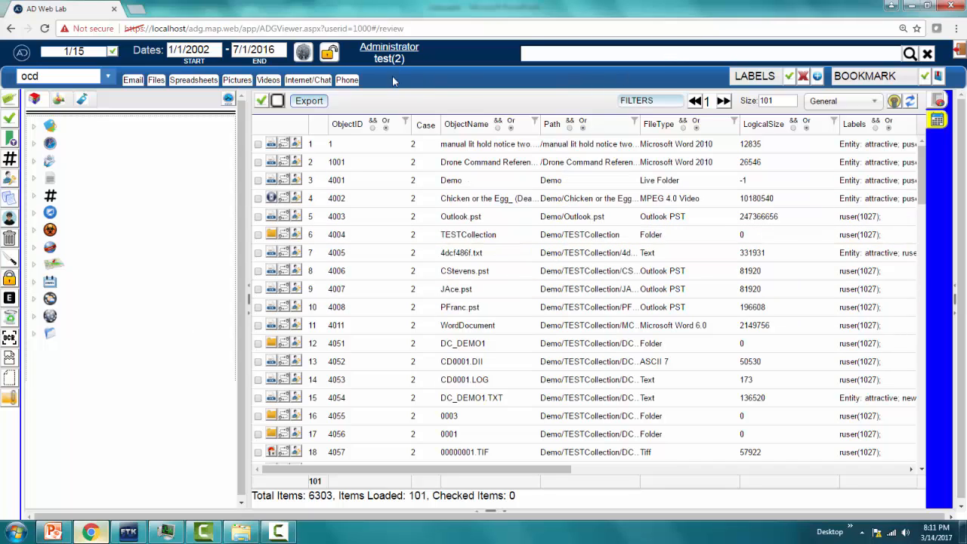
click(108, 79)
click(76, 109)
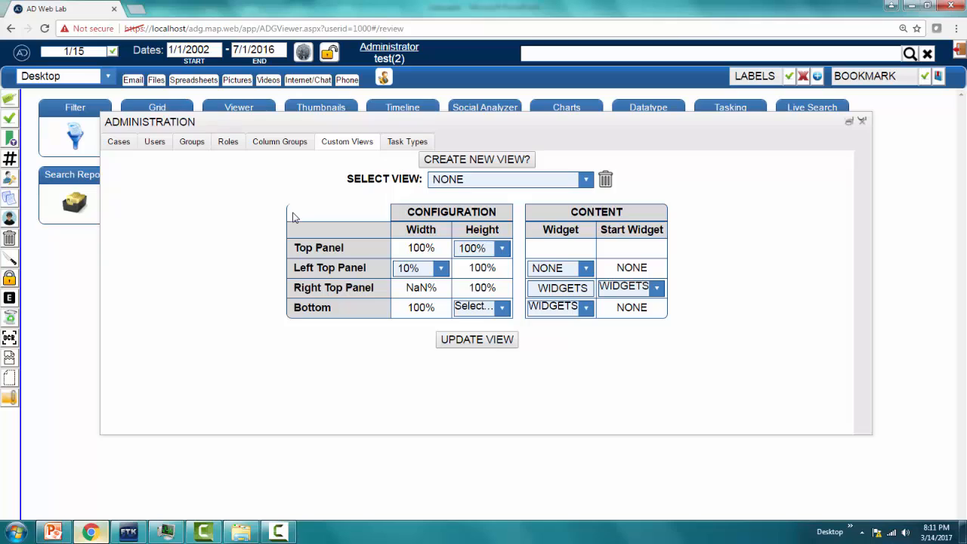
- Start a new custom view and name it "simple viewer plus"
click(491, 159)
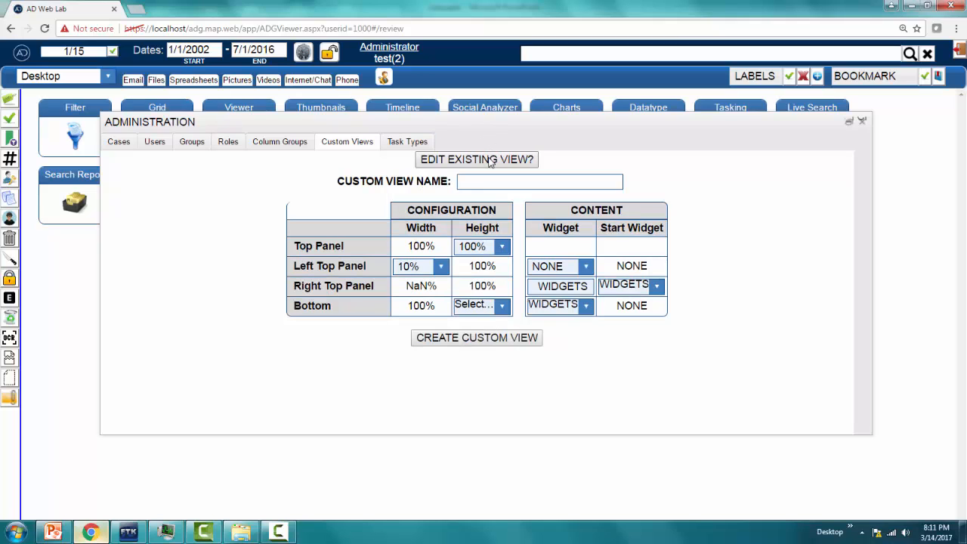
click(478, 183)
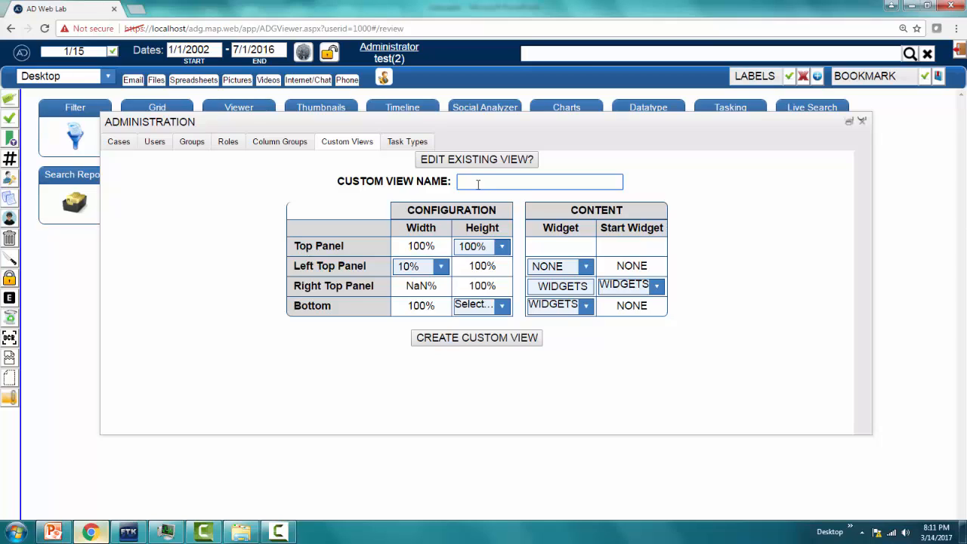
text(simple viewer plus)
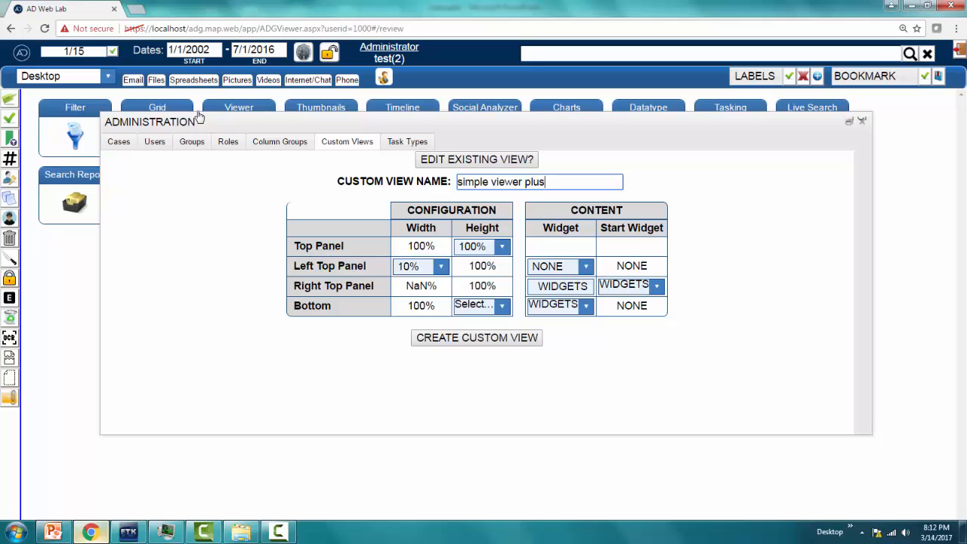
- Display the FTK view, examine its upper panels and the bottom grid, and return to the Desktop view
click(108, 77)
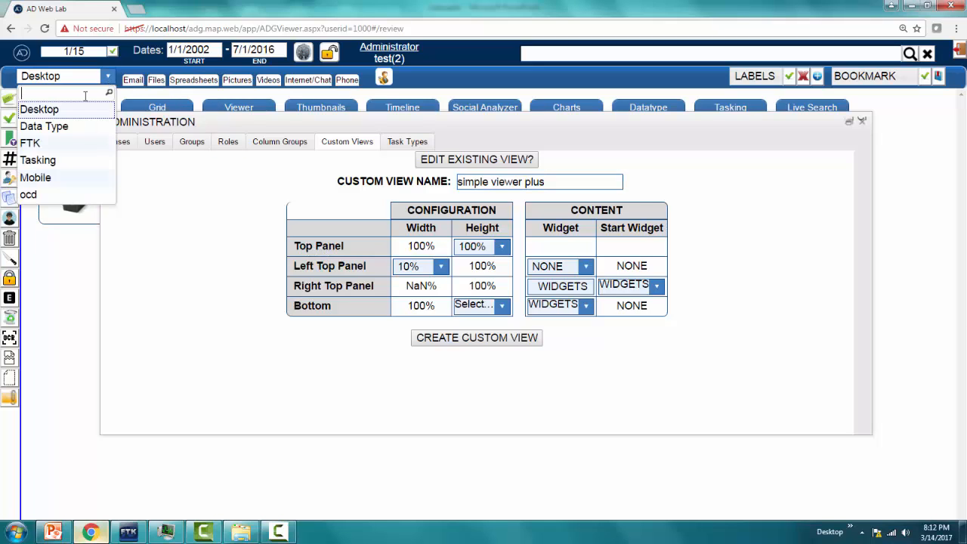
click(36, 147)
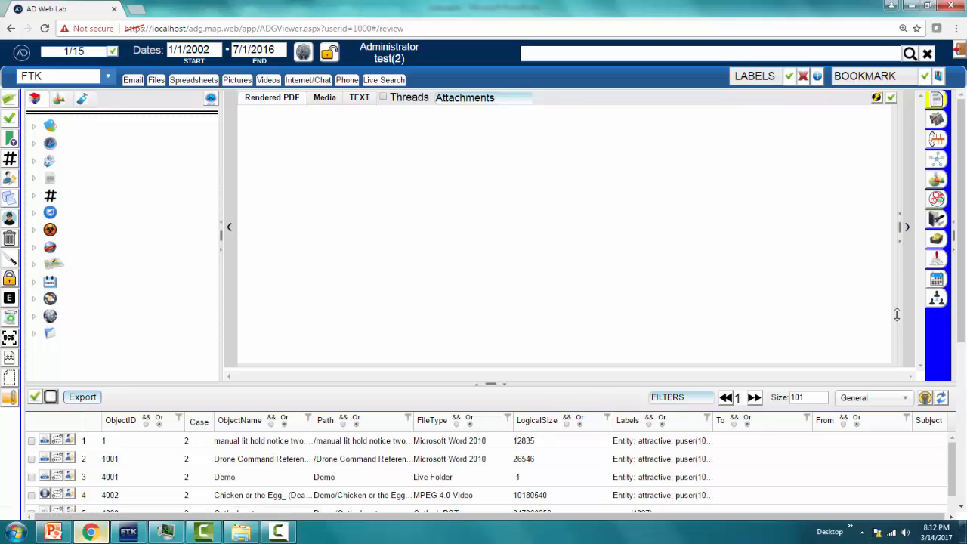
drag(963, 247, 961, 368)
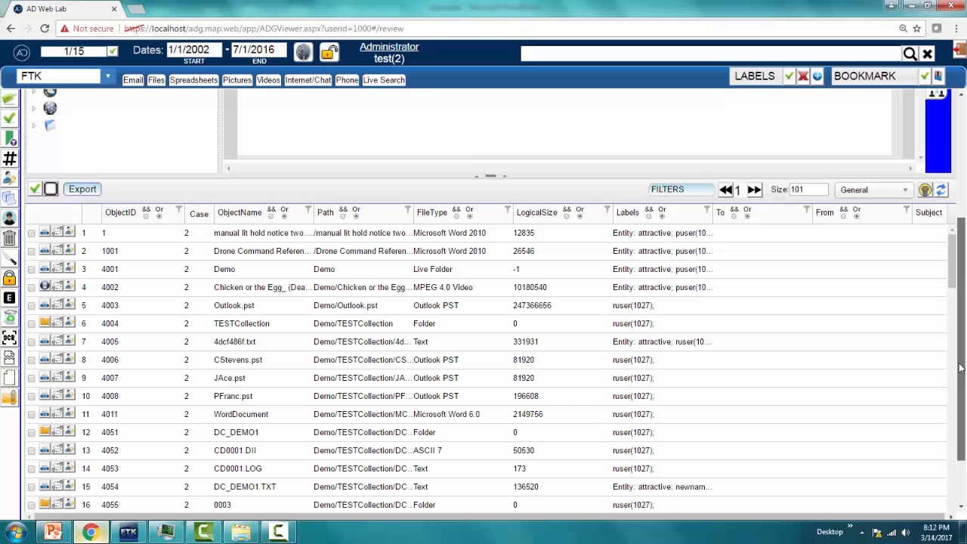
drag(960, 368, 963, 511)
click(965, 178)
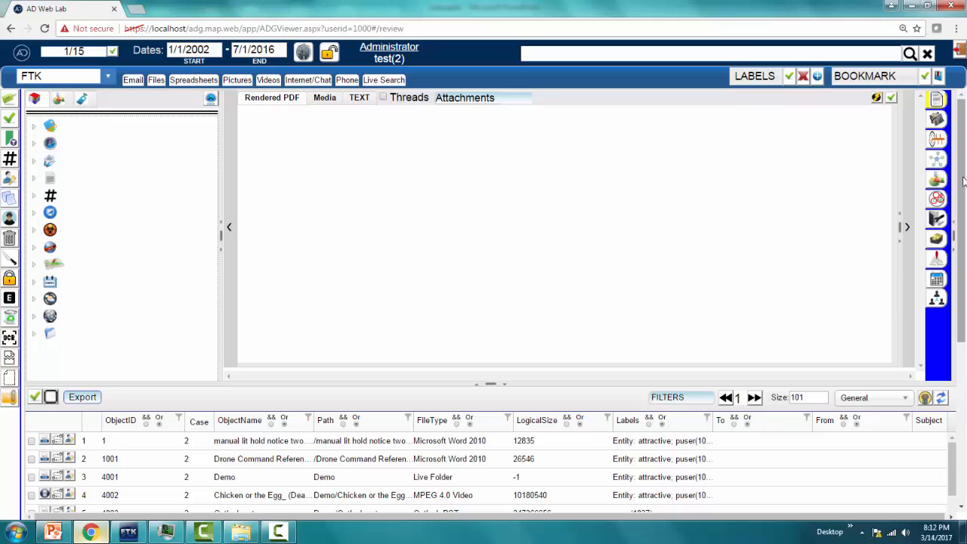
mouse_move(963, 181)
mouse_down()
mouse_move(965, 400)
mouse_move(964, 198)
mouse_up()
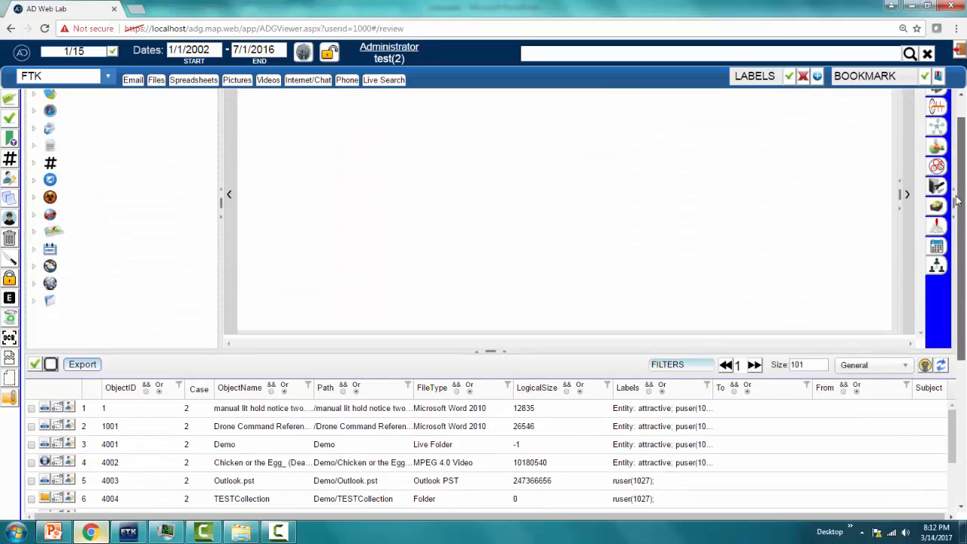
drag(965, 164, 963, 147)
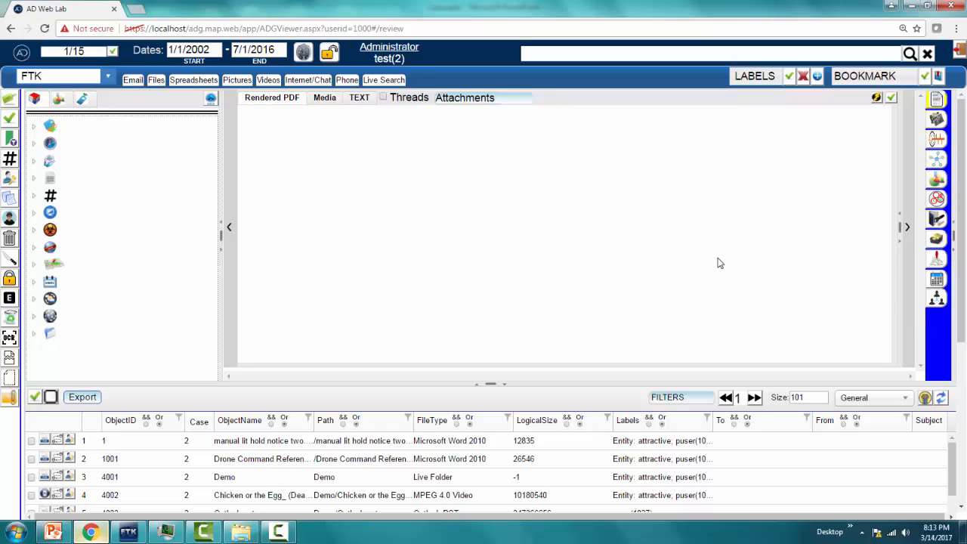
click(108, 80)
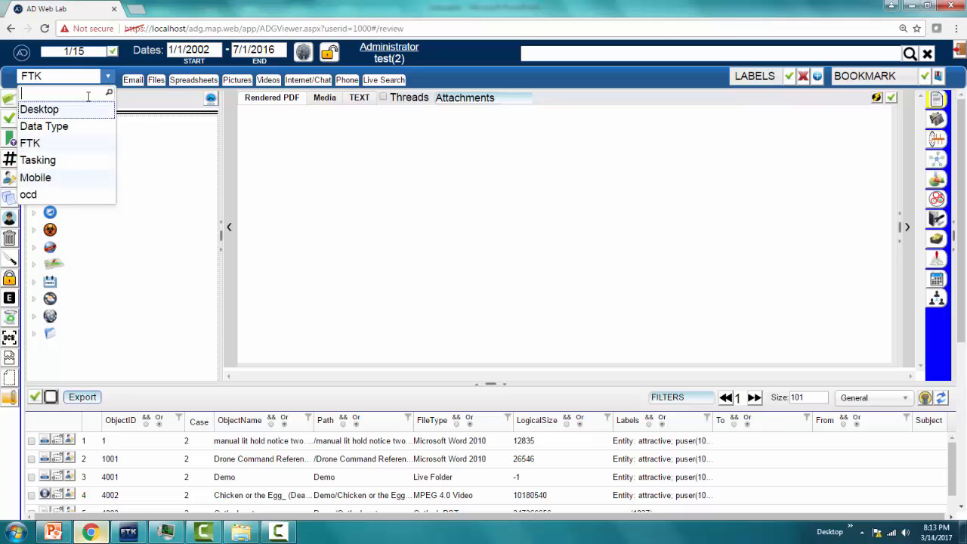
click(57, 113)
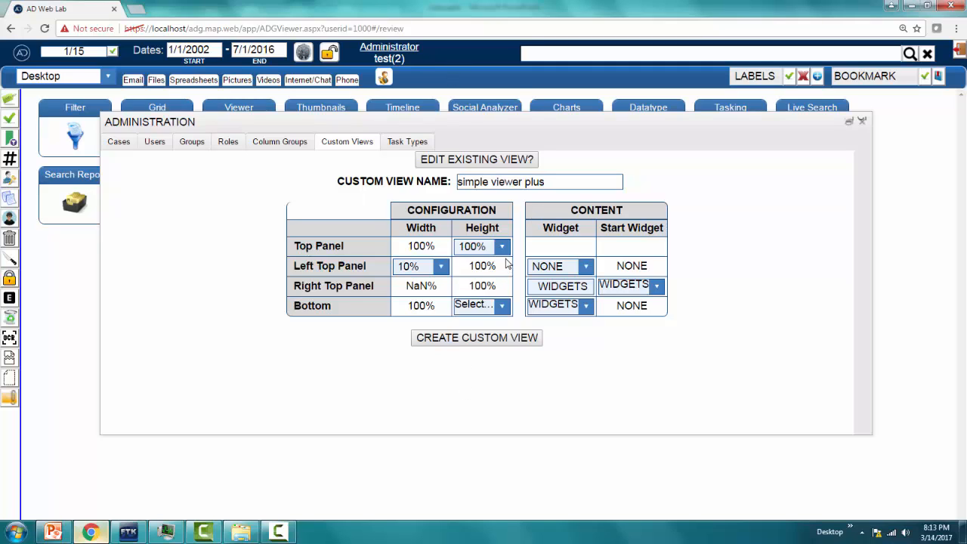
- Set the Bottom panel's height to NONE and the Left Top Panel's width to 50%
click(503, 306)
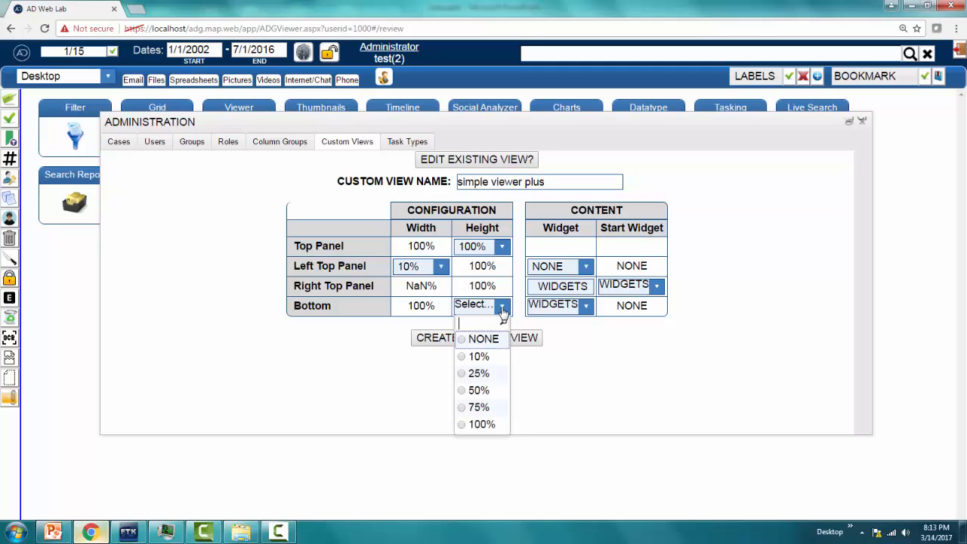
click(465, 341)
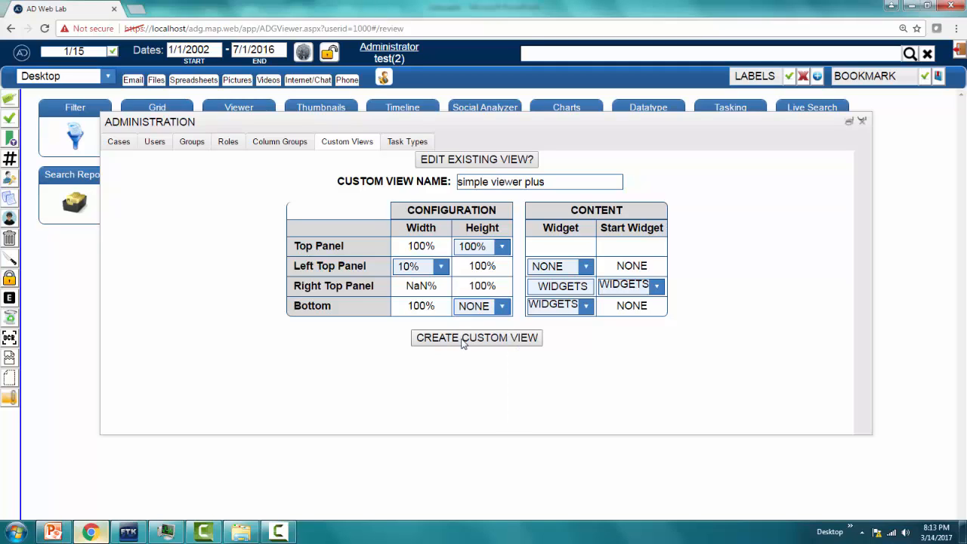
click(444, 276)
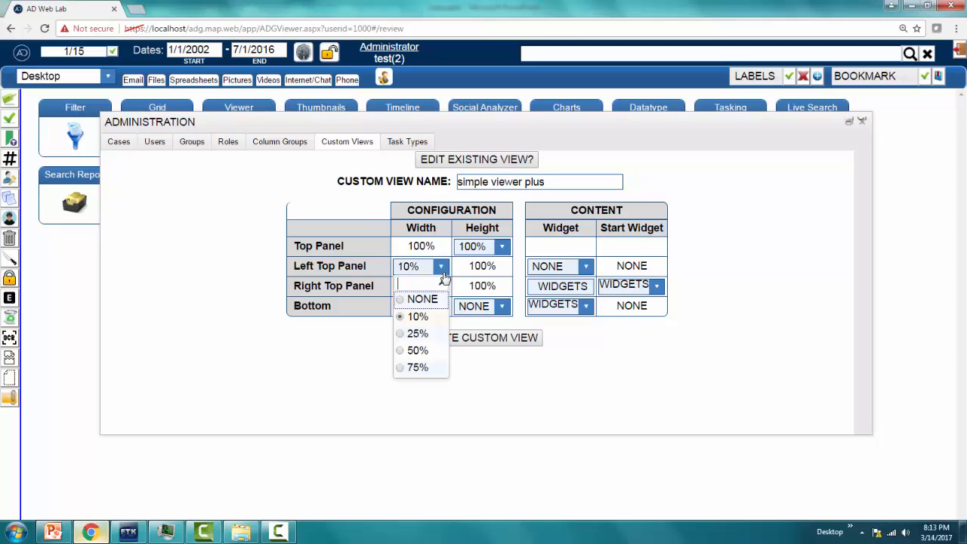
click(401, 352)
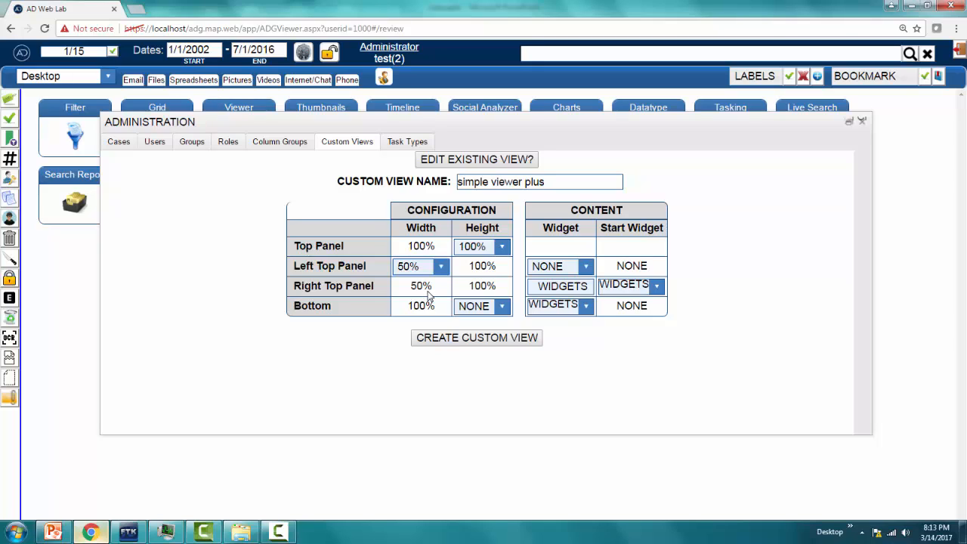
- Assign the GRID widget to the Left Top Panel
click(586, 267)
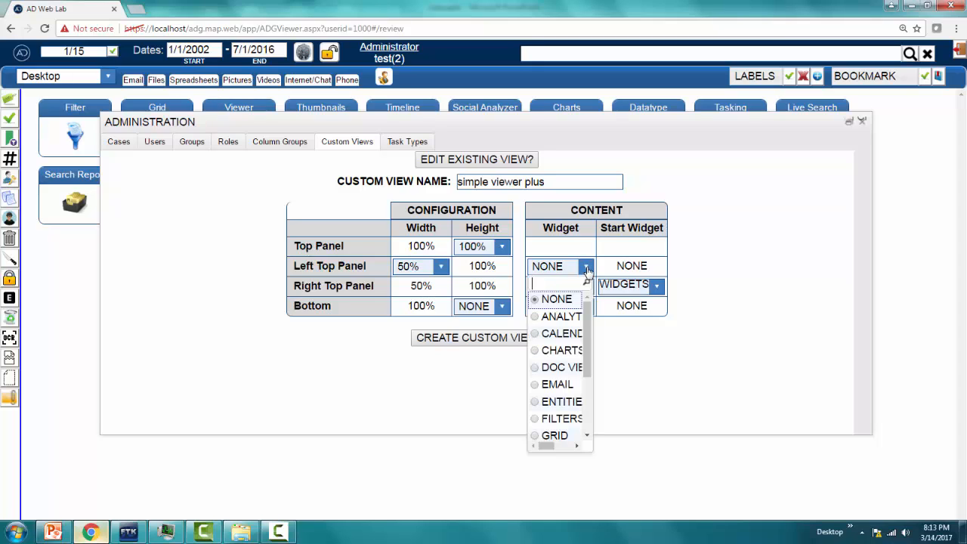
click(534, 370)
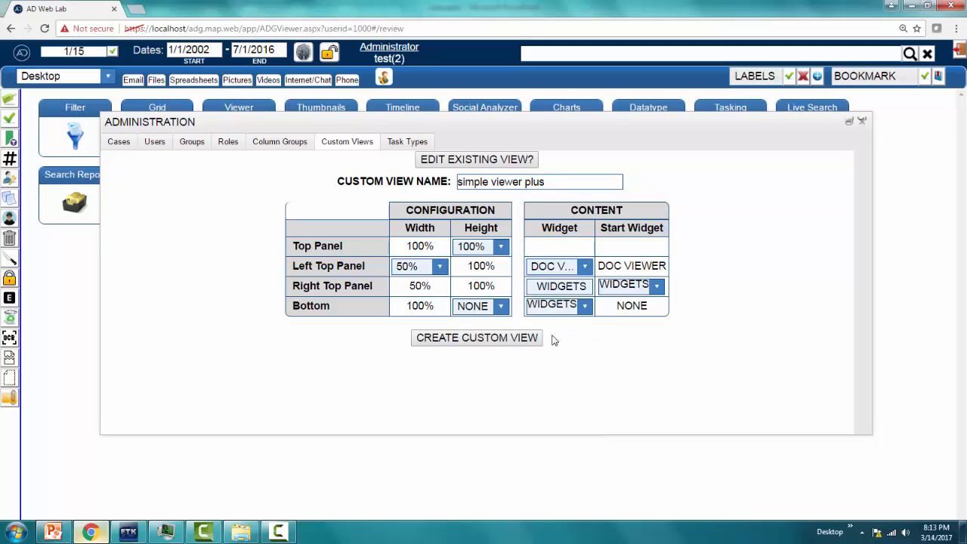
click(585, 267)
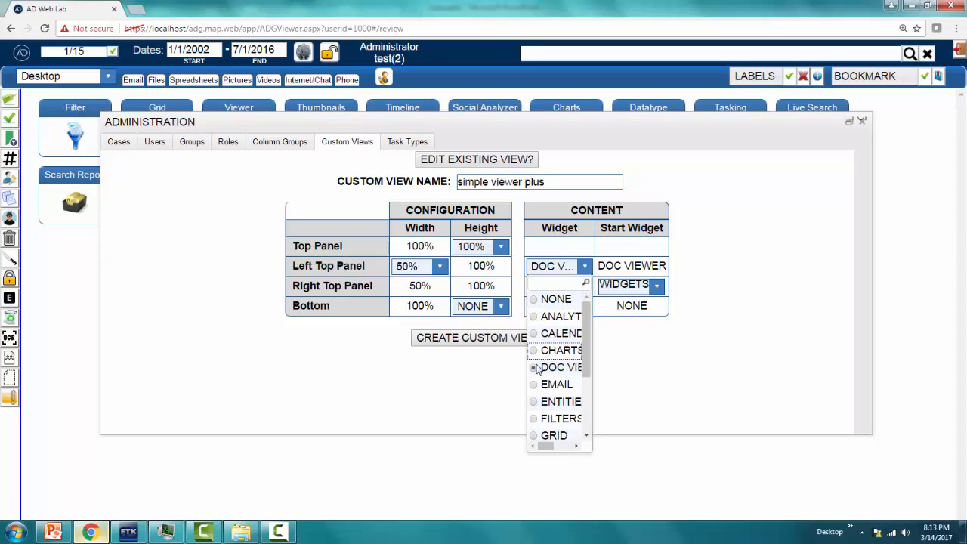
click(533, 438)
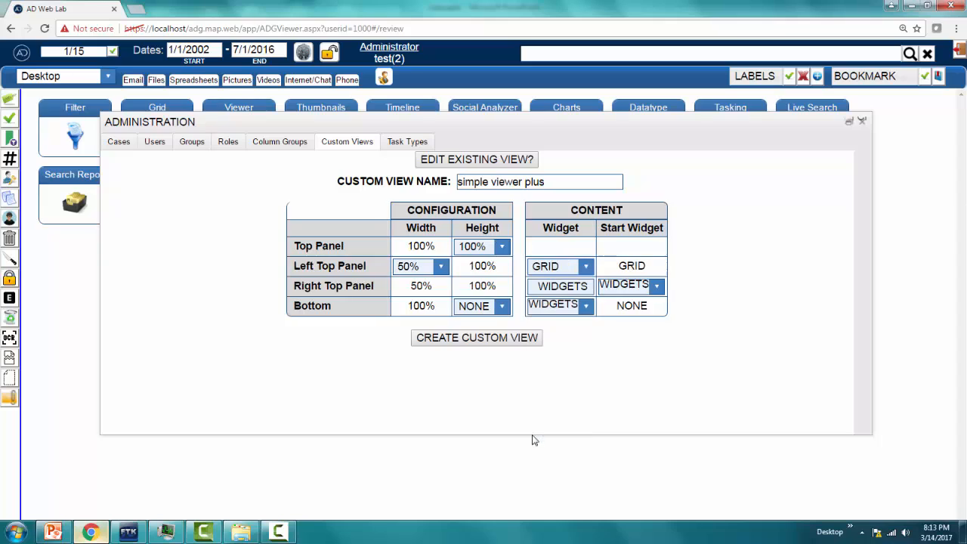
- Assign the calendar, doc viewer and timeline widgets to the Right Top Panel
click(563, 291)
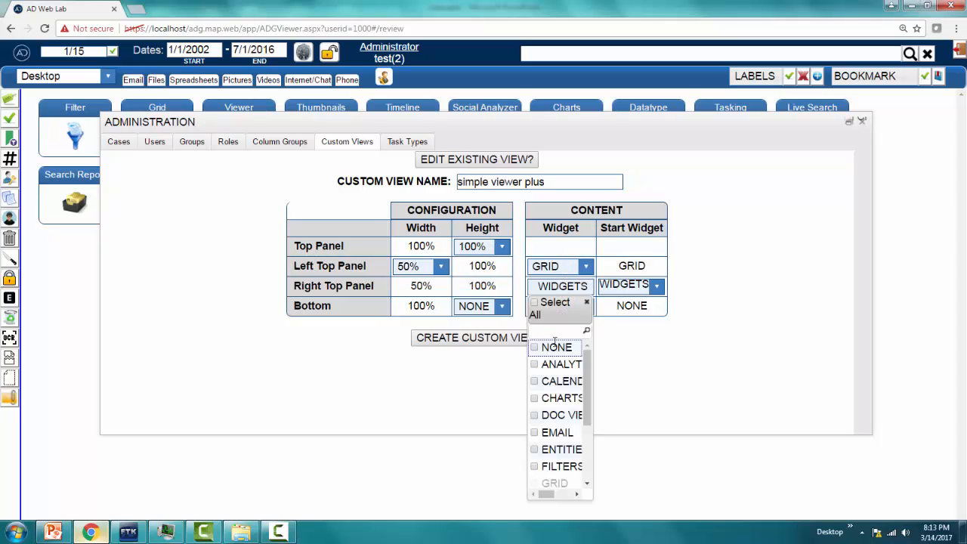
click(535, 415)
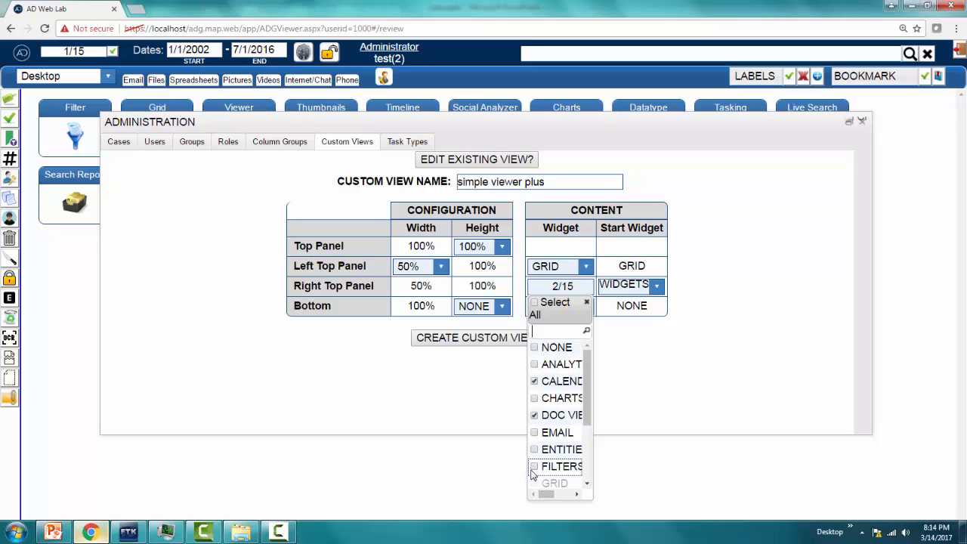
scroll(586, 456, down, 3)
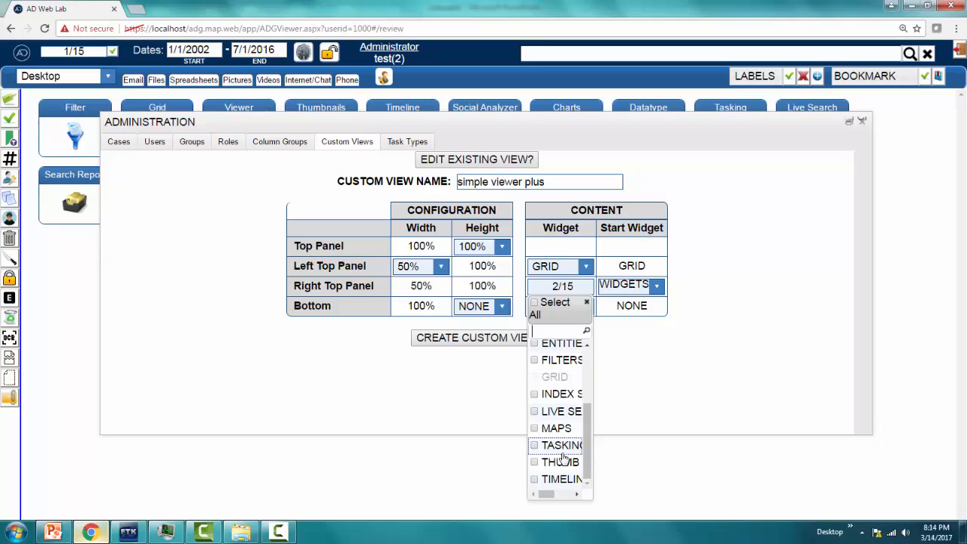
click(534, 478)
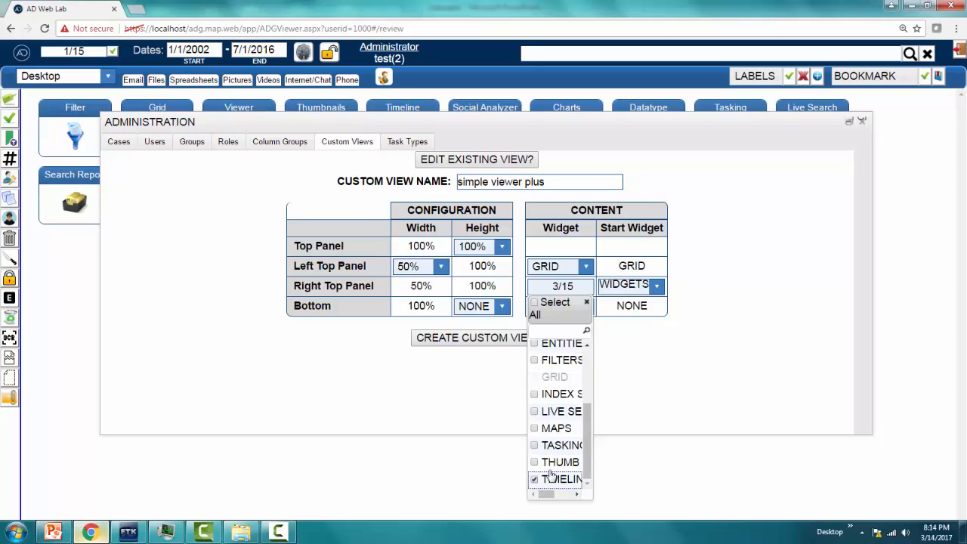
click(618, 419)
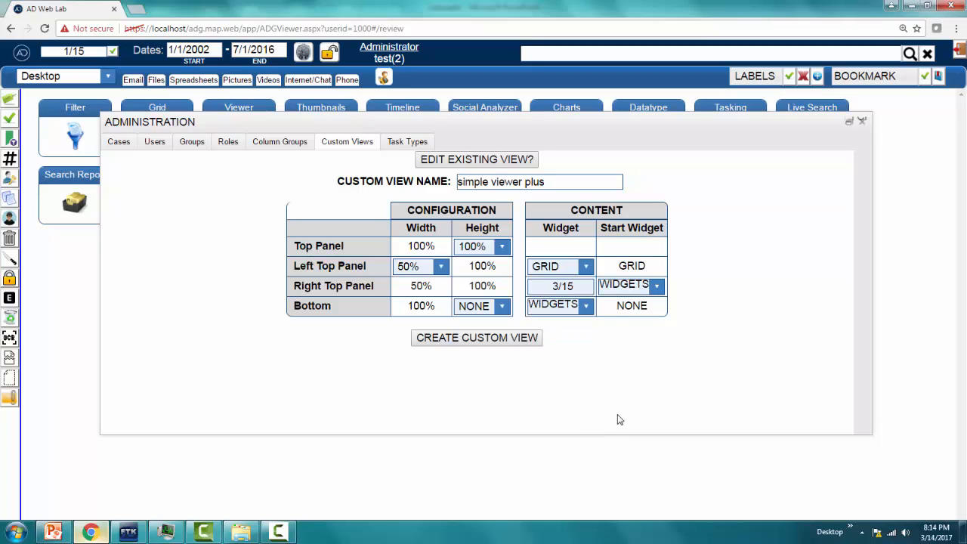
- Set TIMELINE as the Right Top Panel's start widget and create the custom view
click(657, 286)
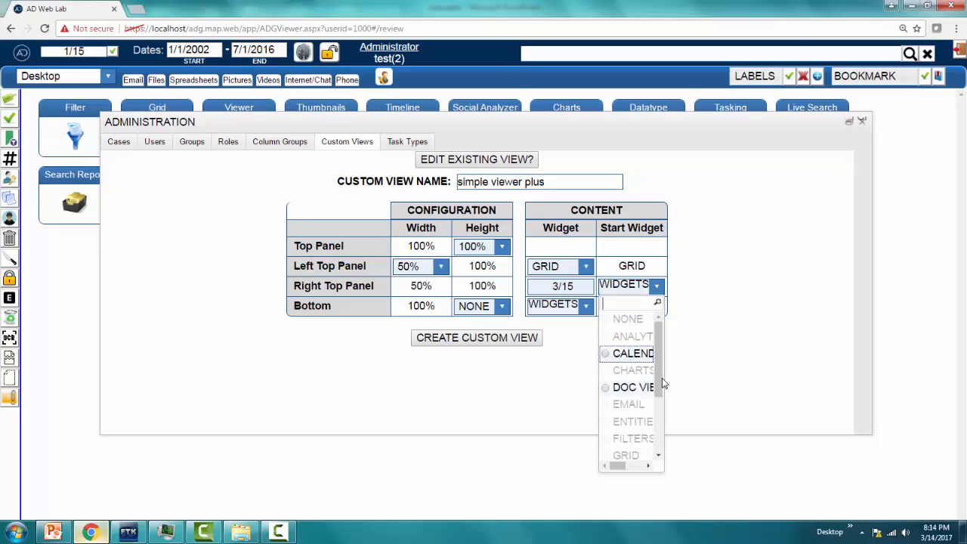
drag(662, 381, 659, 449)
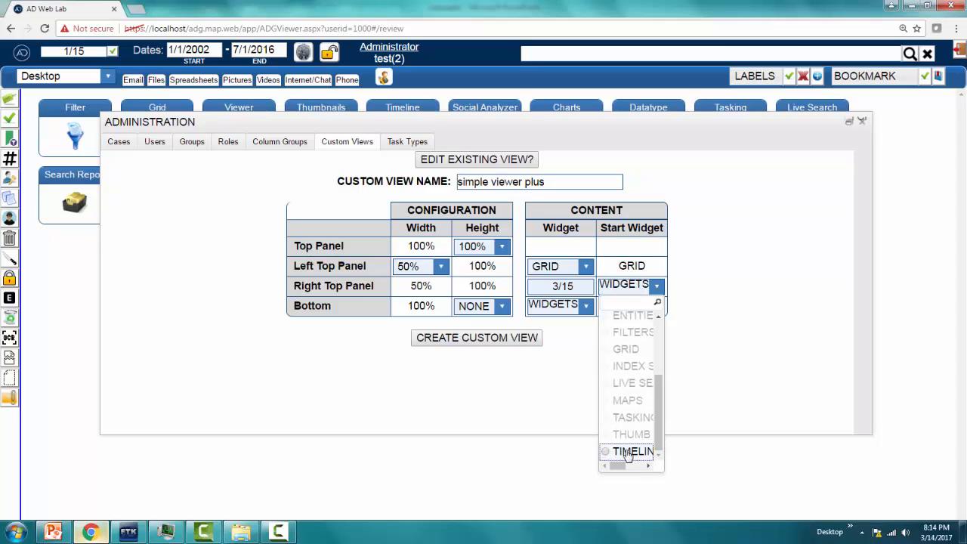
click(627, 452)
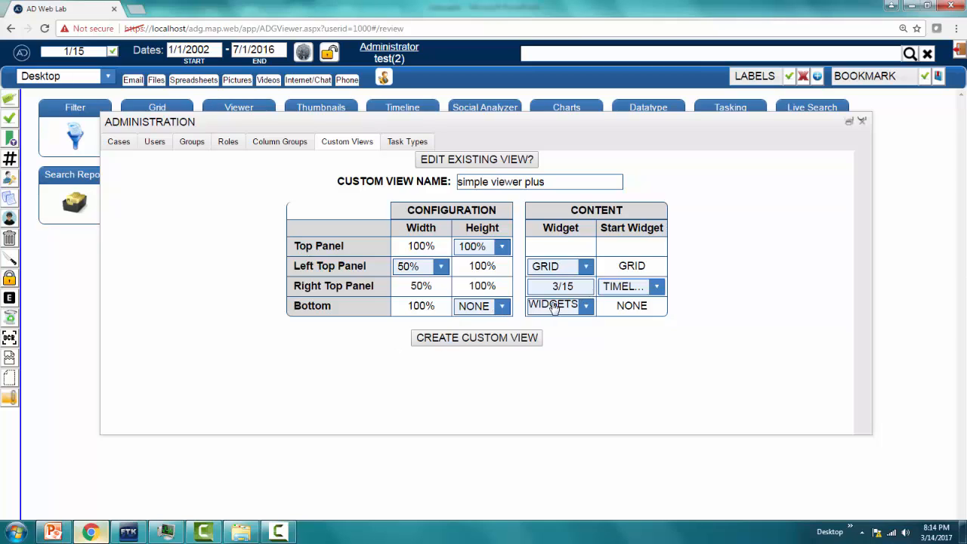
click(478, 346)
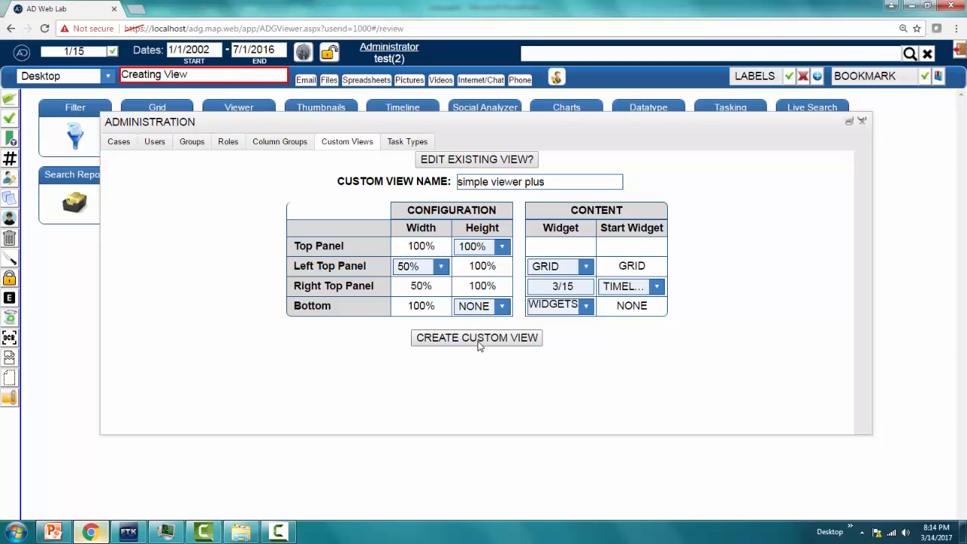
- Display the simple viewer plus view, examine its grid and timeline, and return to the Desktop view
click(106, 78)
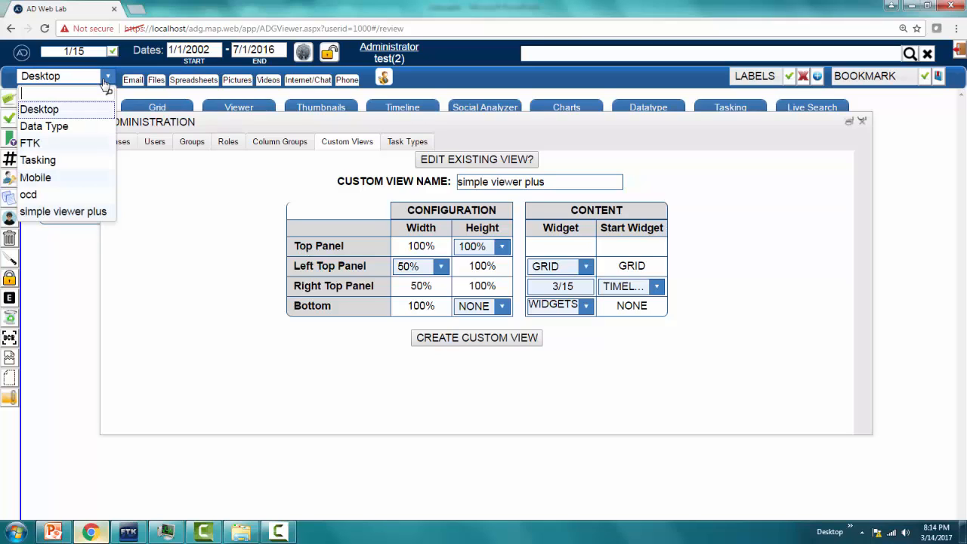
click(55, 215)
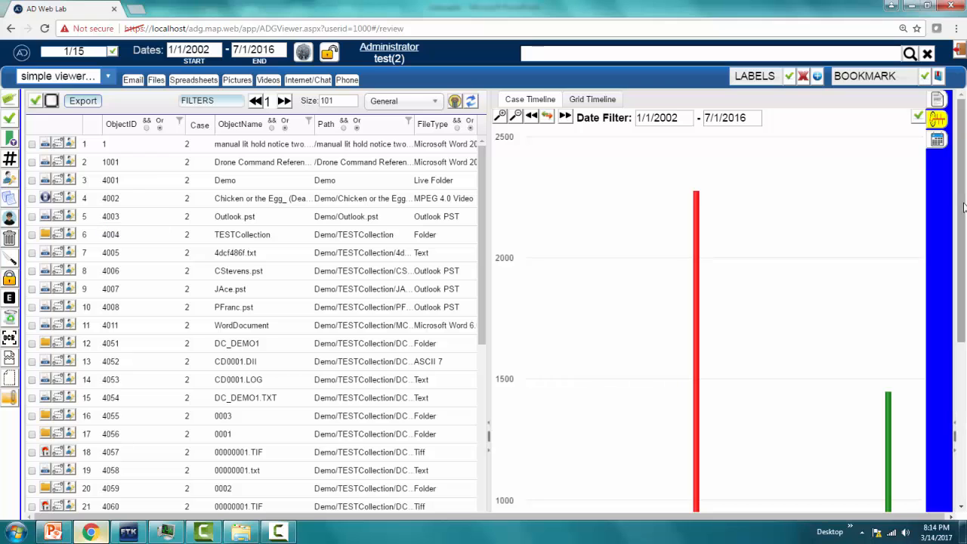
drag(962, 209, 962, 432)
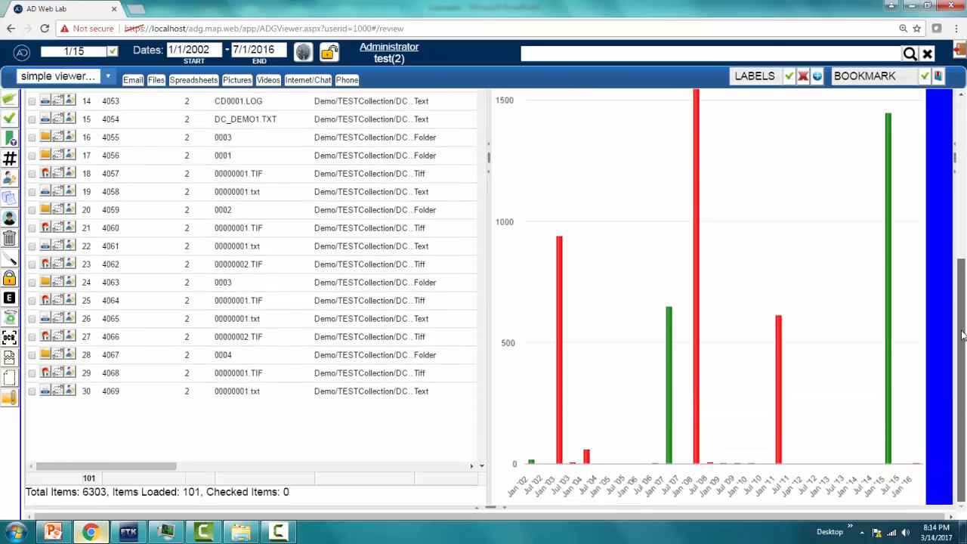
scroll(487, 304, up, 4)
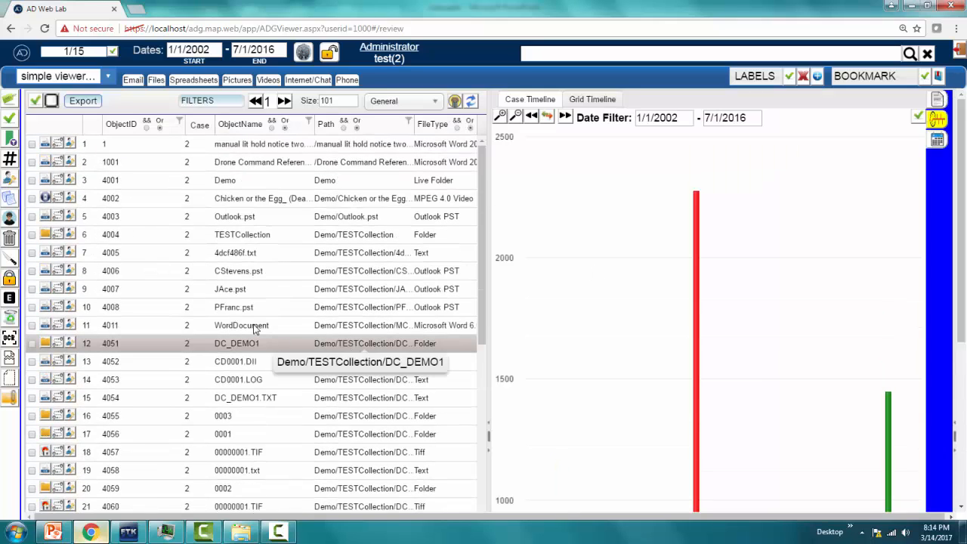
click(692, 257)
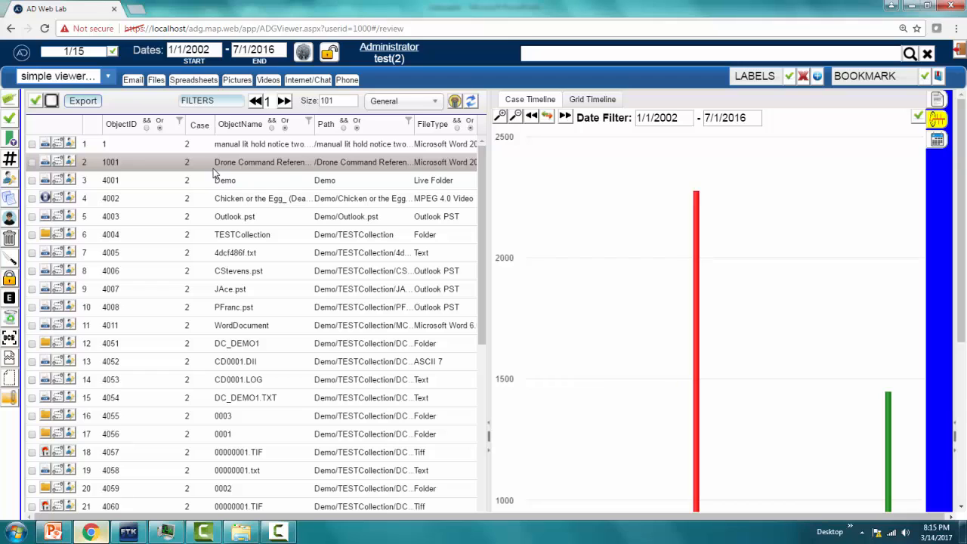
click(104, 78)
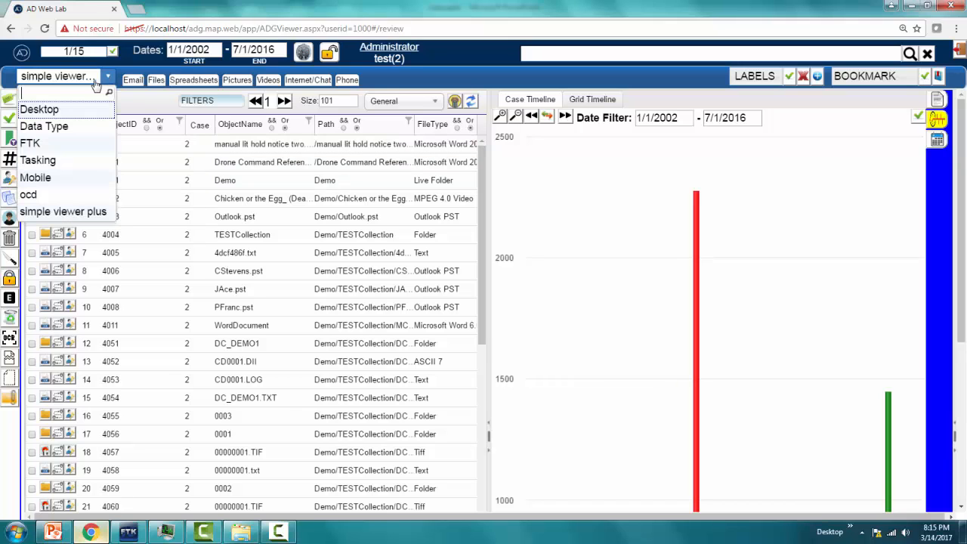
click(41, 110)
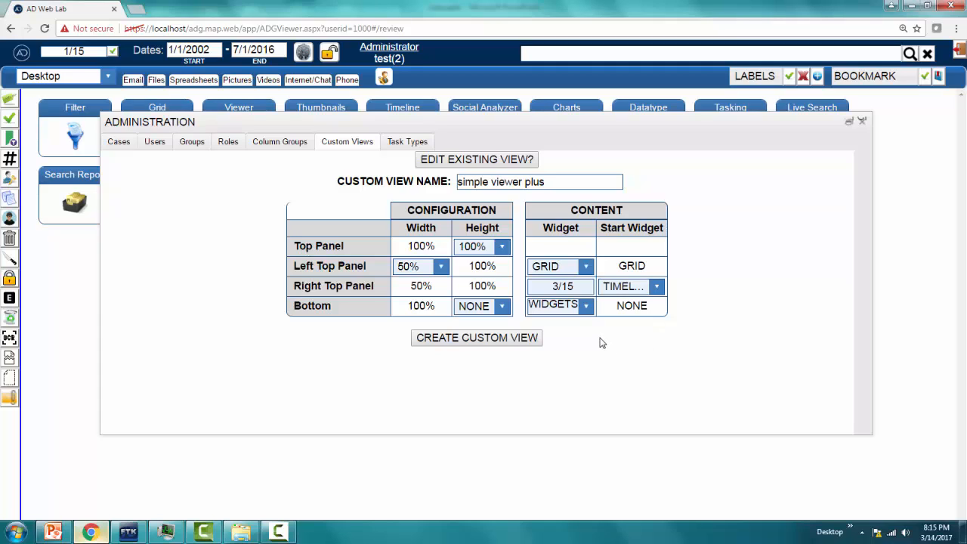
- Load the existing simple viewer plus view for editing and set the Left Top Panel's width to 25%
click(500, 161)
click(586, 183)
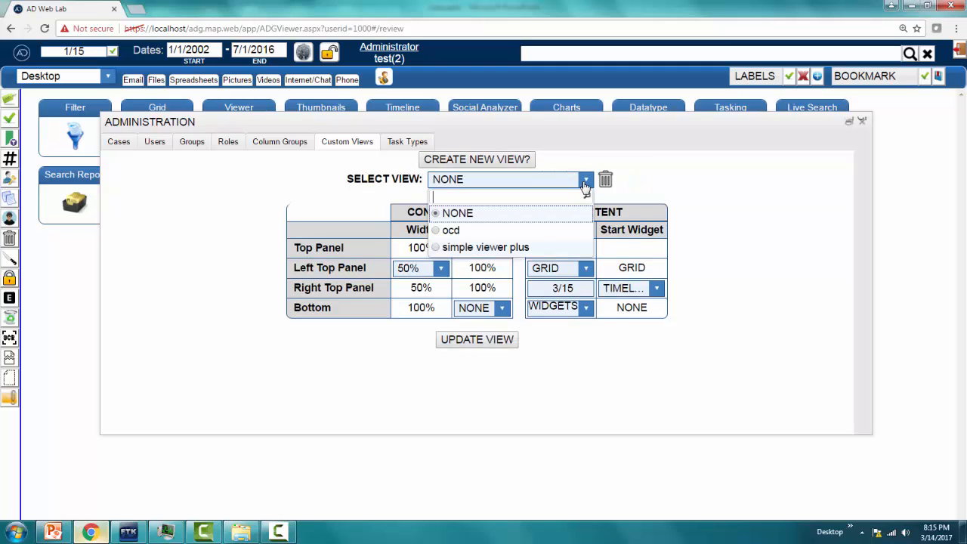
click(437, 249)
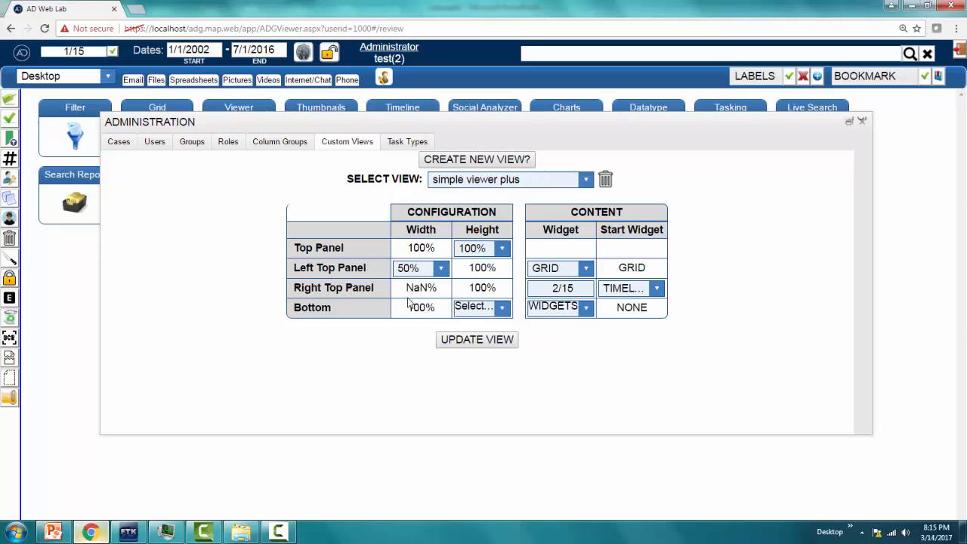
click(442, 272)
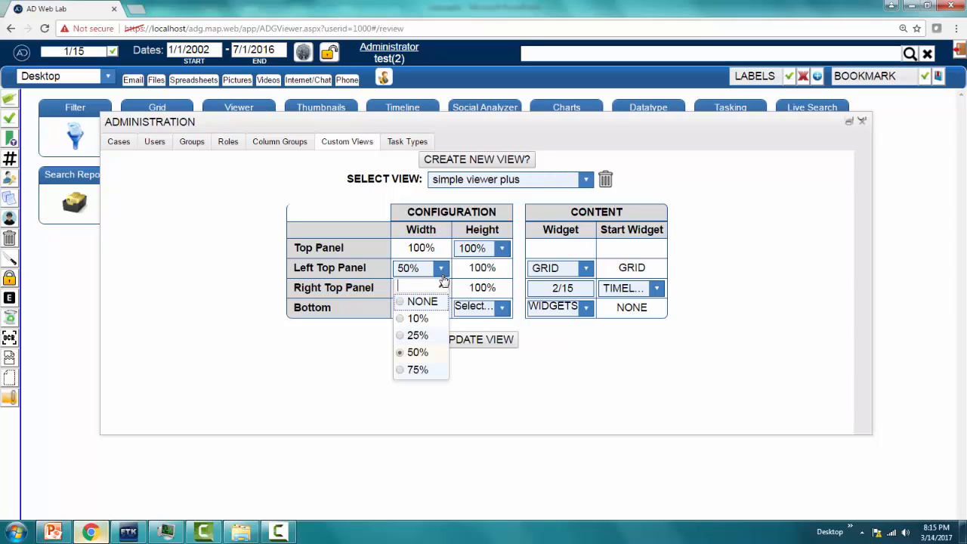
click(416, 335)
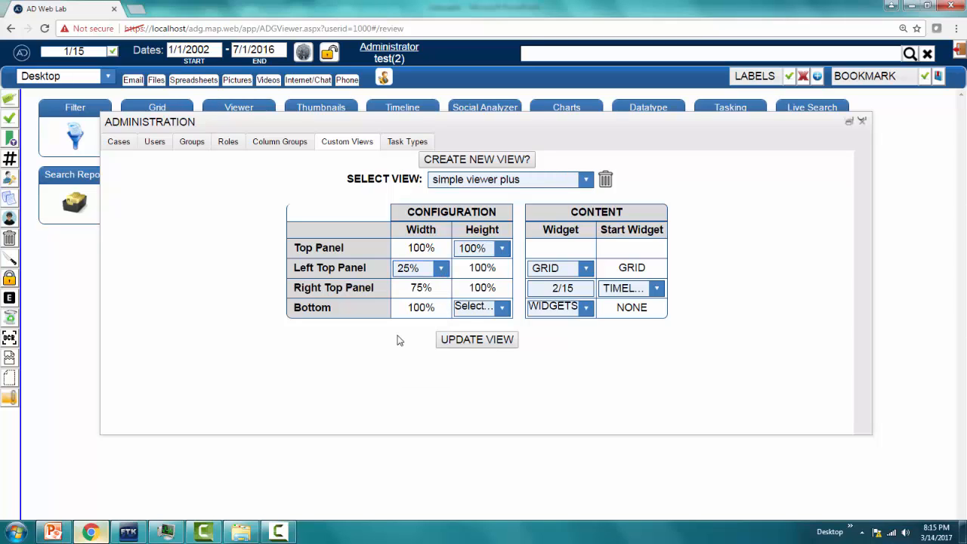
click(441, 271)
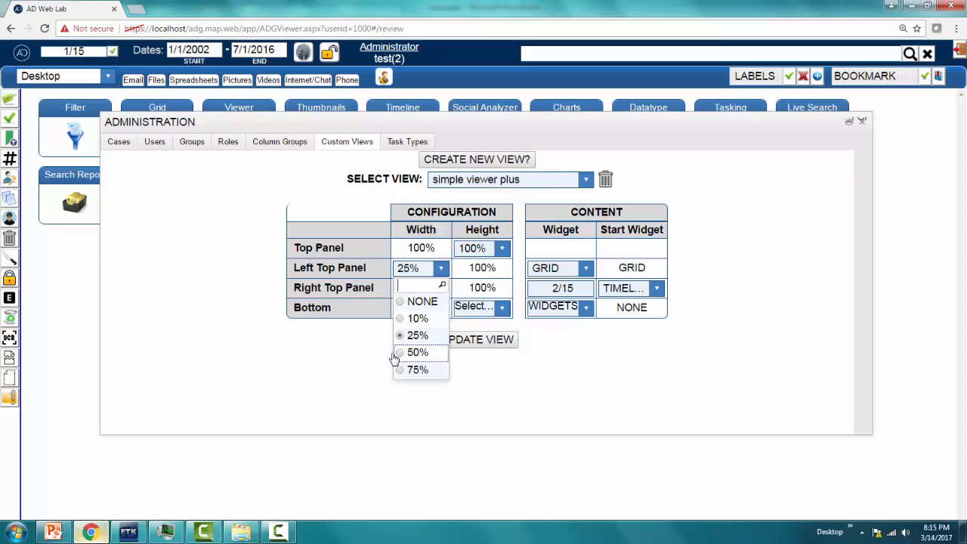
click(371, 359)
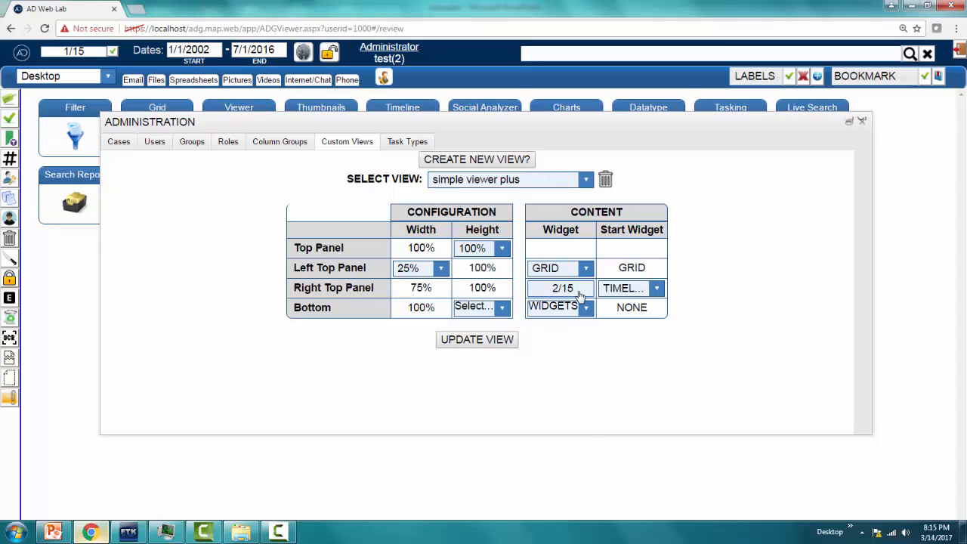
- Remove the timeline widget from the Right Top Panel
click(580, 295)
scroll(592, 463, down, 1)
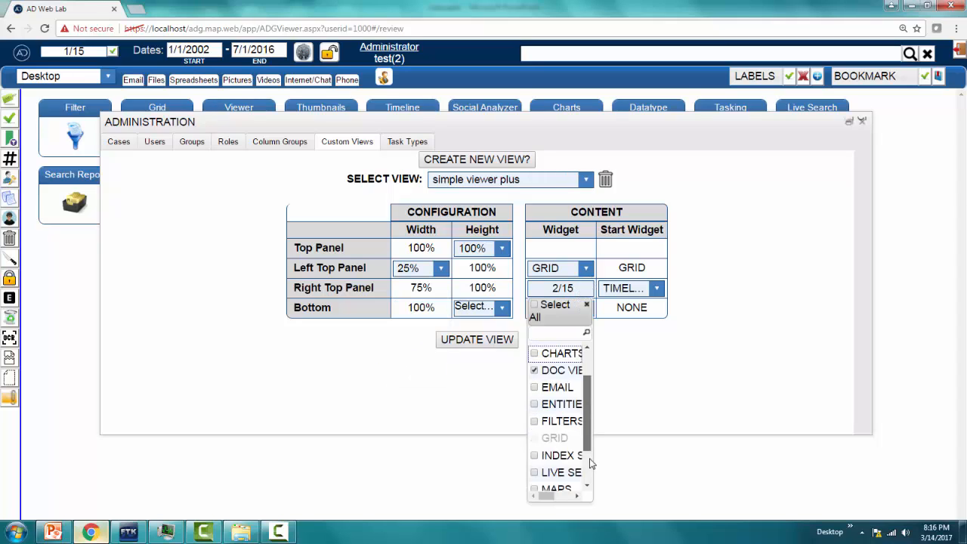
scroll(592, 463, down, 2)
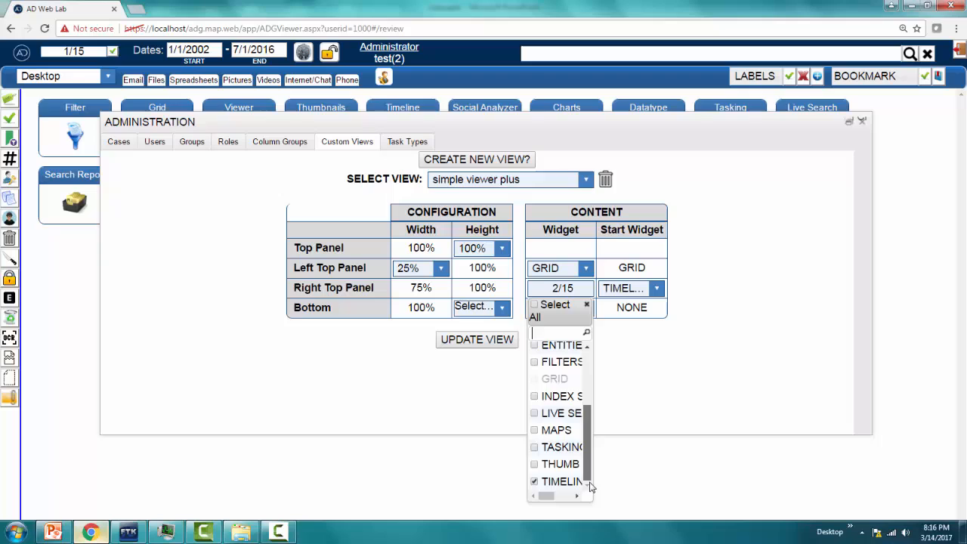
click(535, 482)
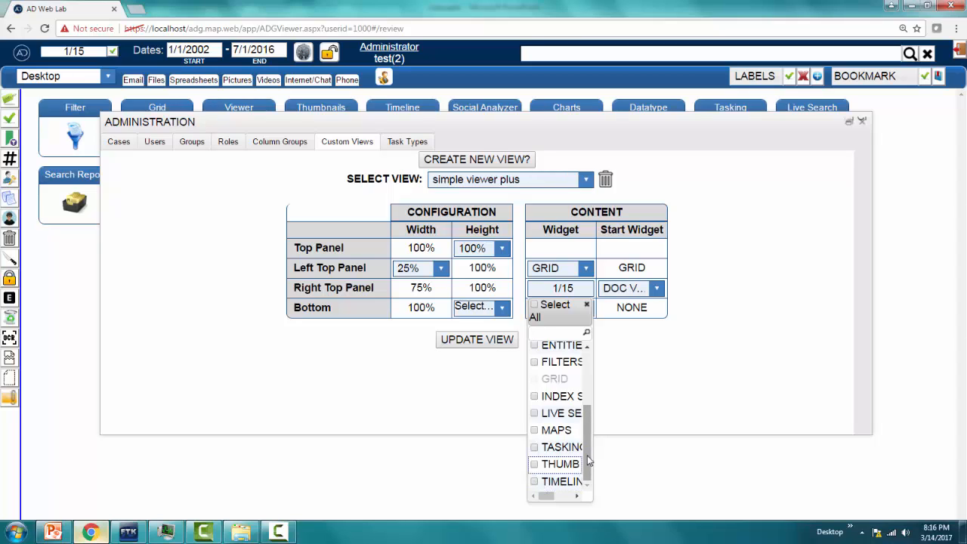
drag(586, 449, 590, 375)
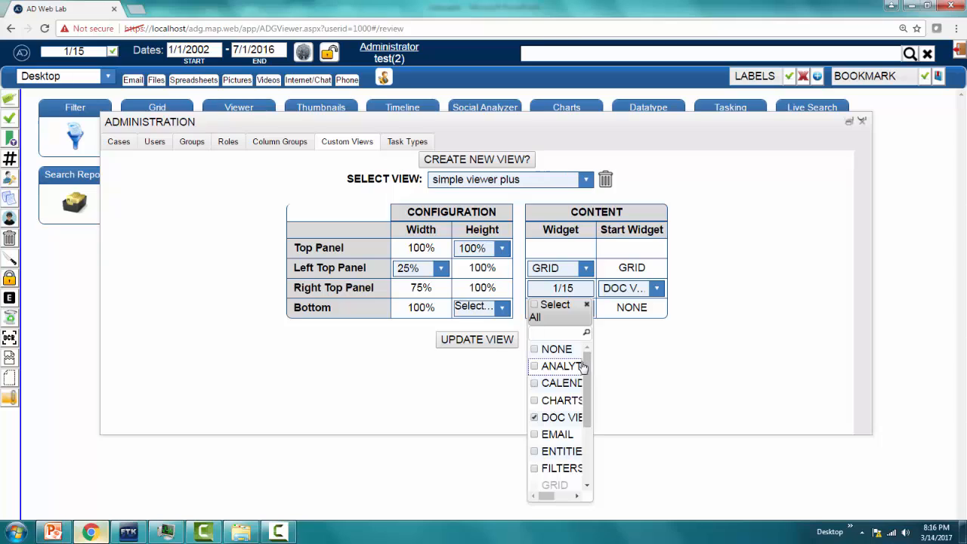
click(587, 306)
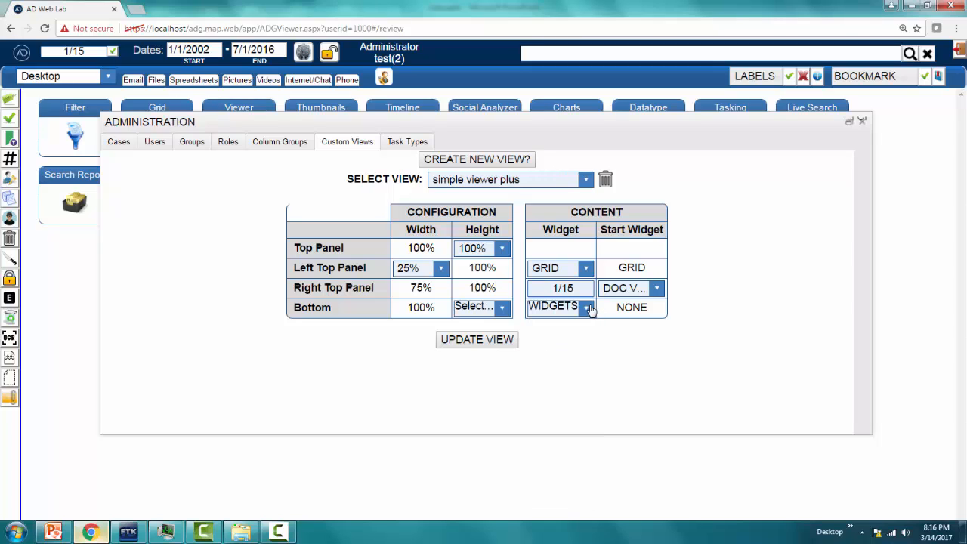
- Set the Bottom panel's height to NONE and update the view
click(502, 309)
click(462, 341)
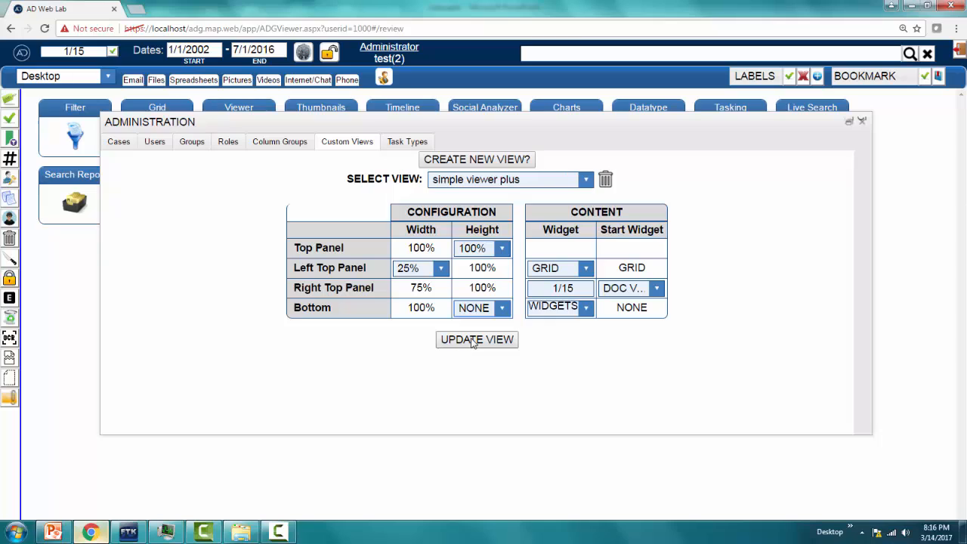
click(473, 340)
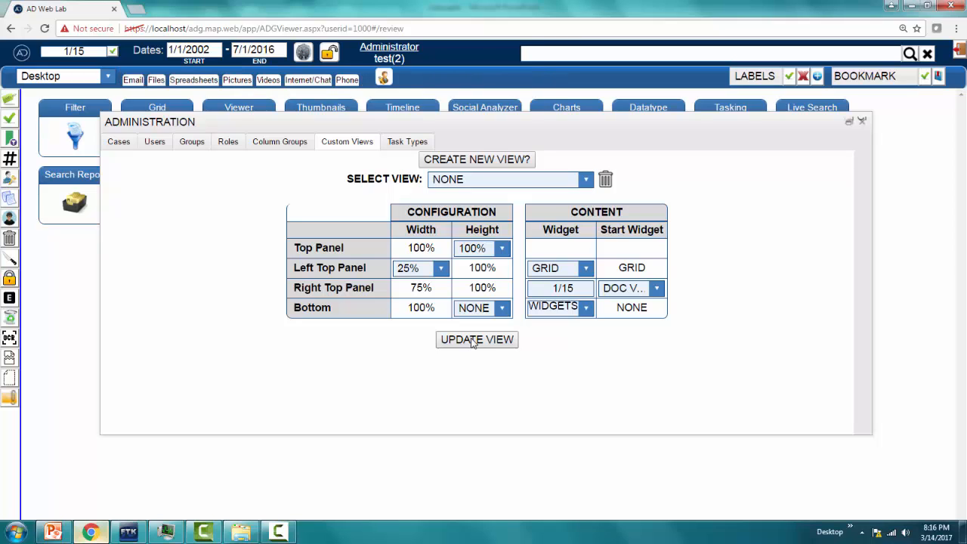
- Add the calendar widget to the Right Top Panel and update the view
click(563, 306)
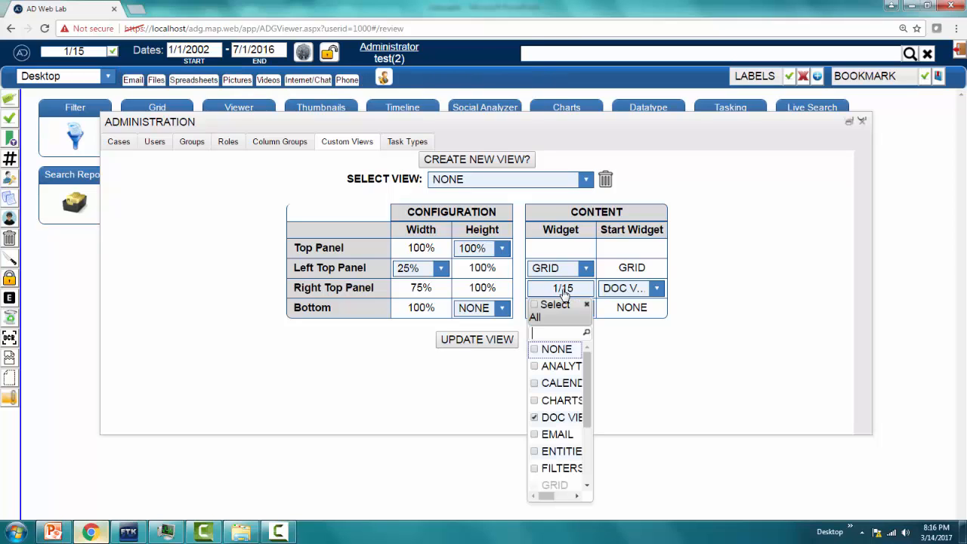
click(535, 383)
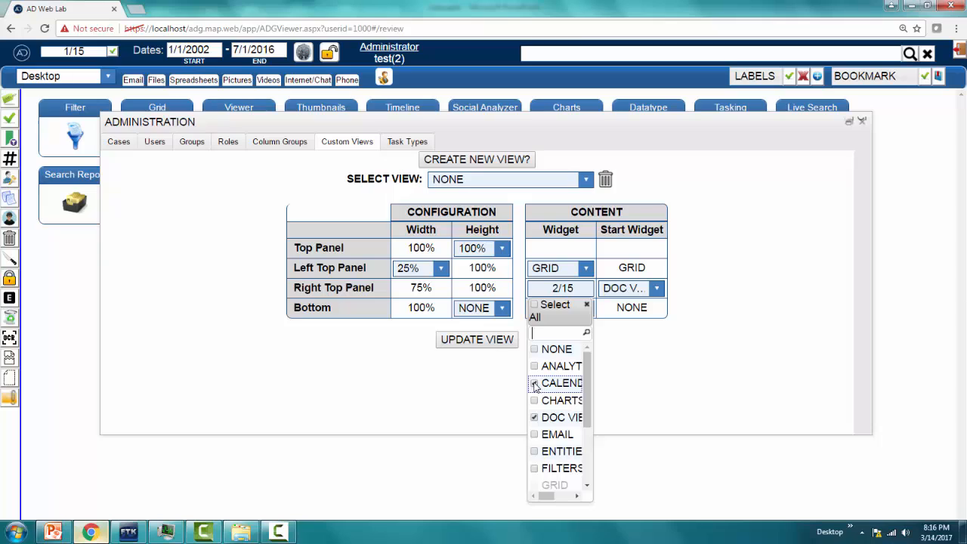
click(586, 305)
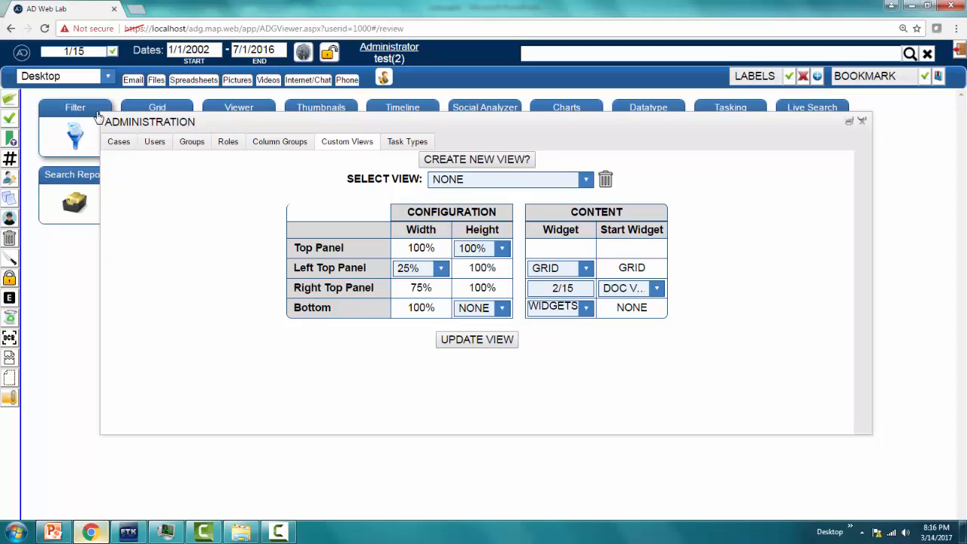
click(106, 78)
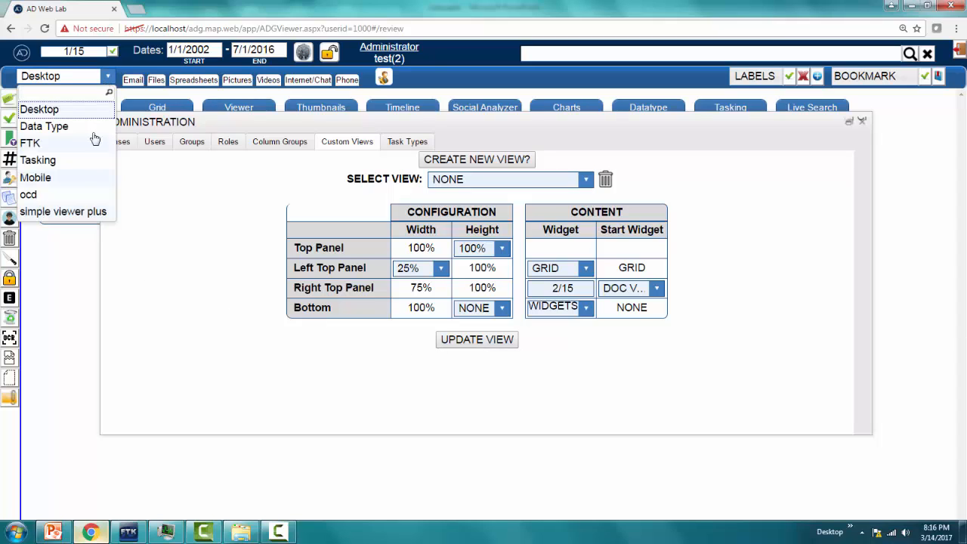
click(459, 344)
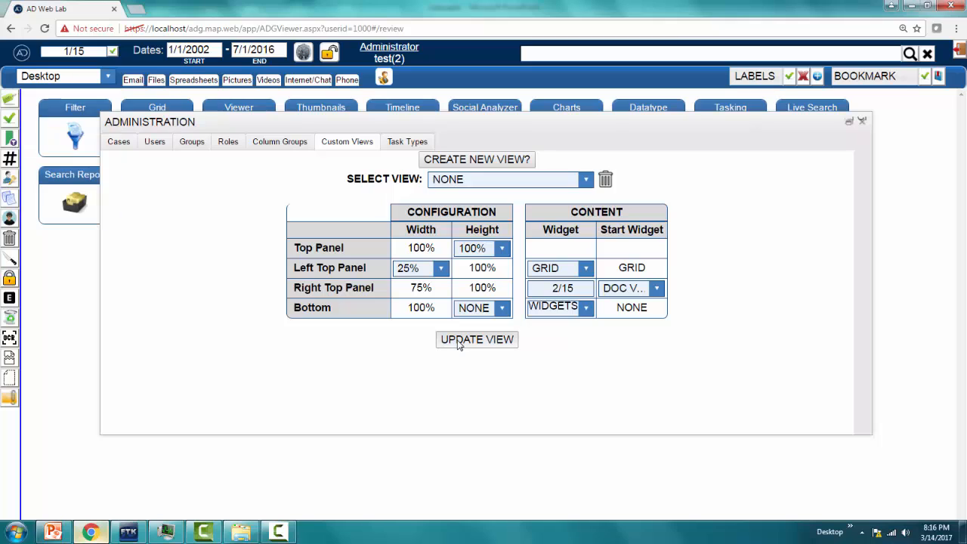
- Display the edited simple viewer plus view, examine its narrower grid and doc viewer, and return to the Desktop view
click(108, 78)
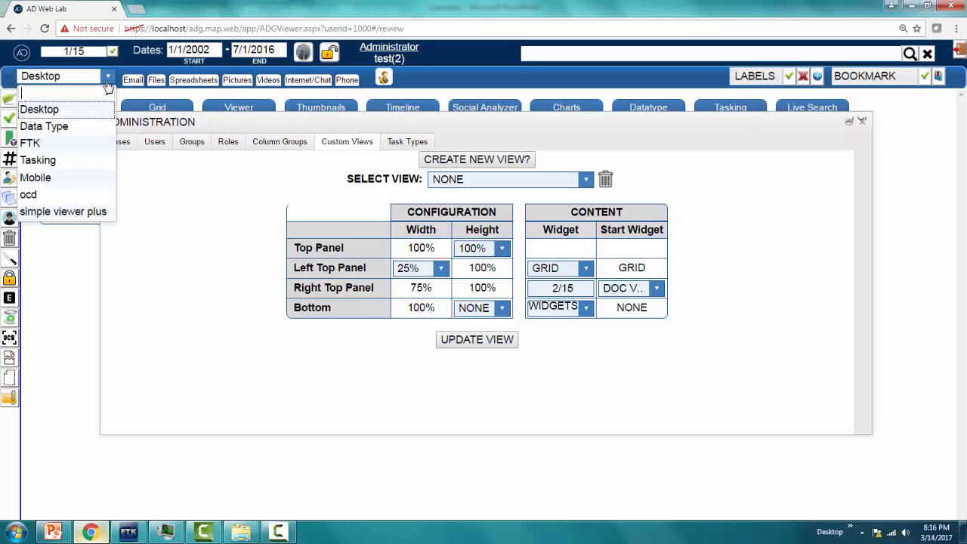
click(60, 212)
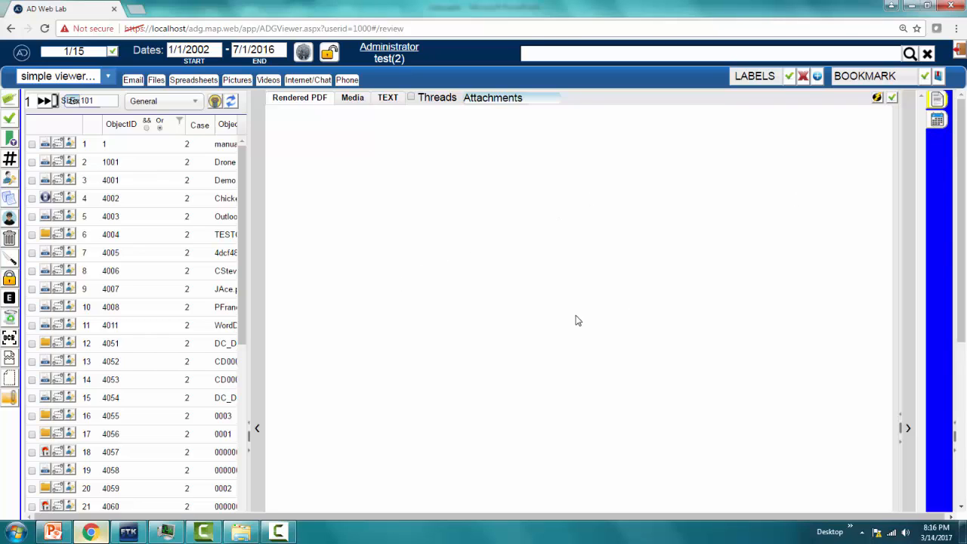
click(109, 78)
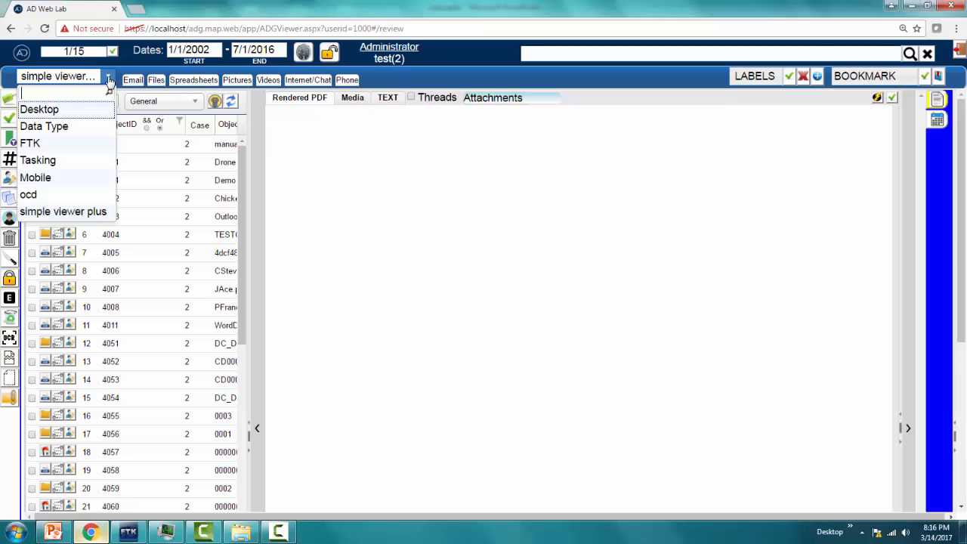
click(67, 111)
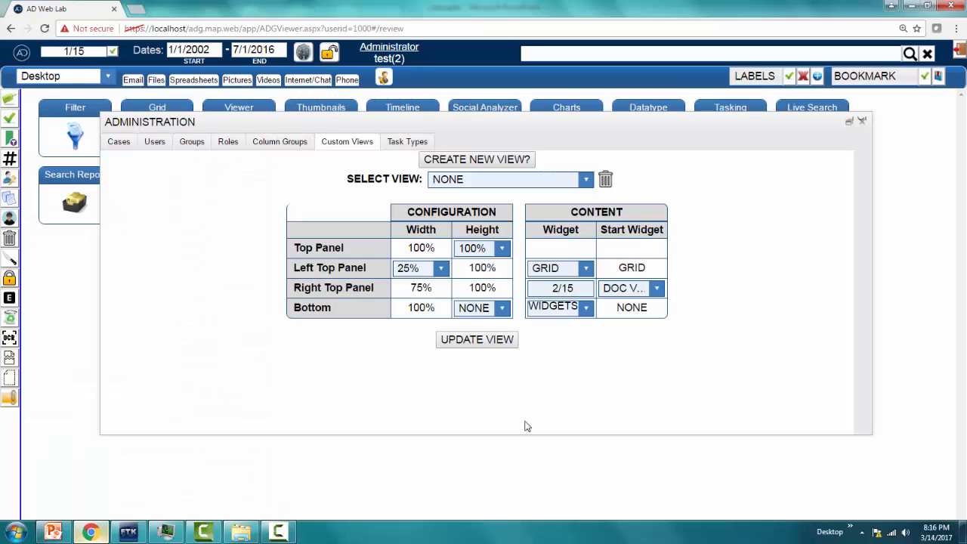
- Delete the custom view "simple viewer plus" and check that it is gone from the custom view and desktop view lists
click(581, 181)
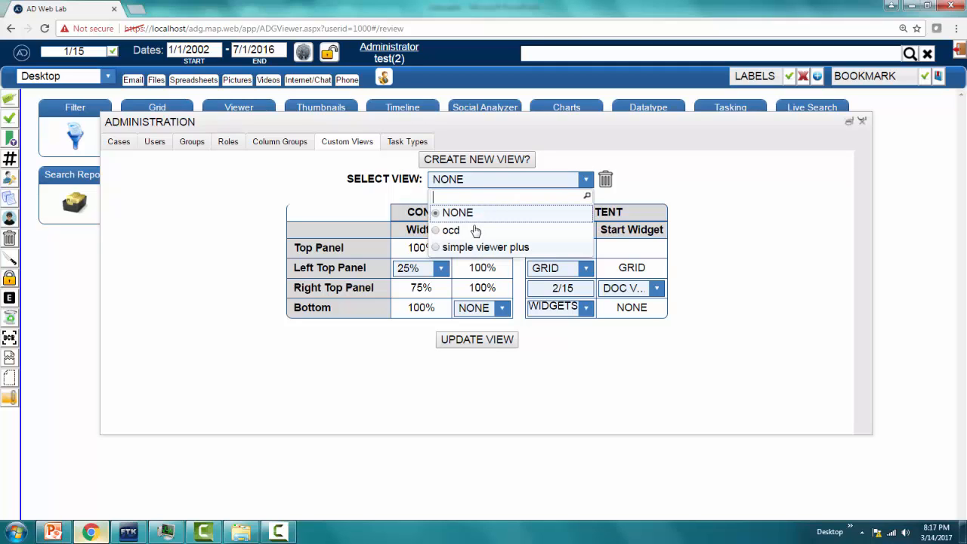
click(438, 250)
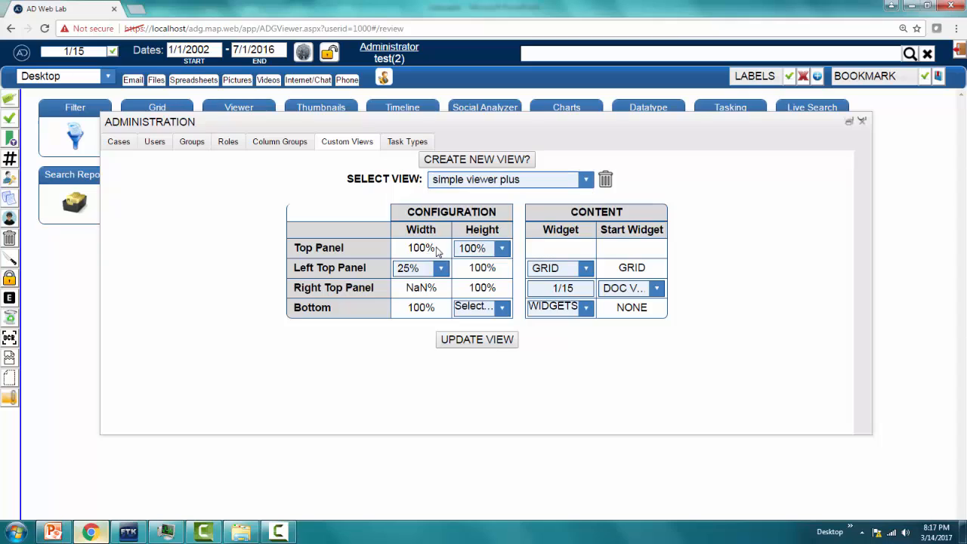
click(607, 181)
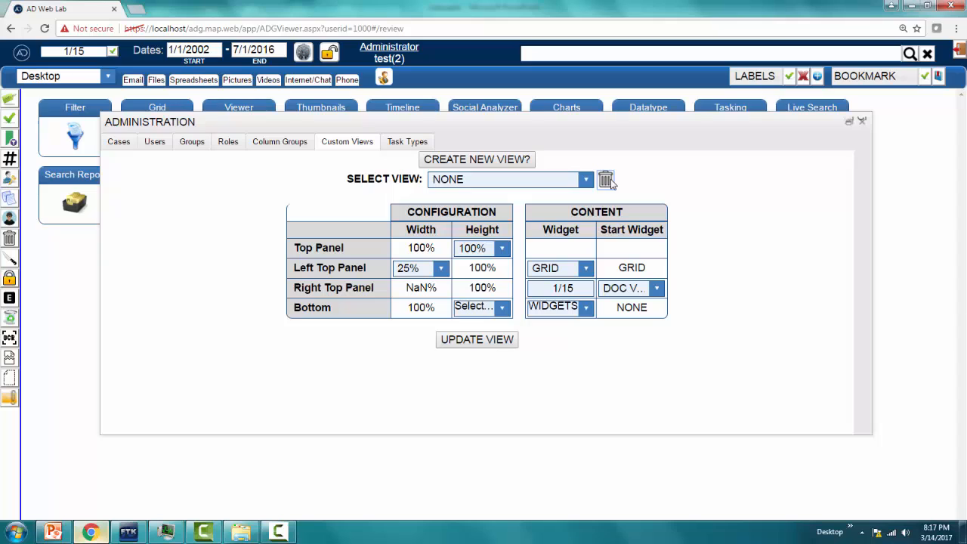
click(586, 181)
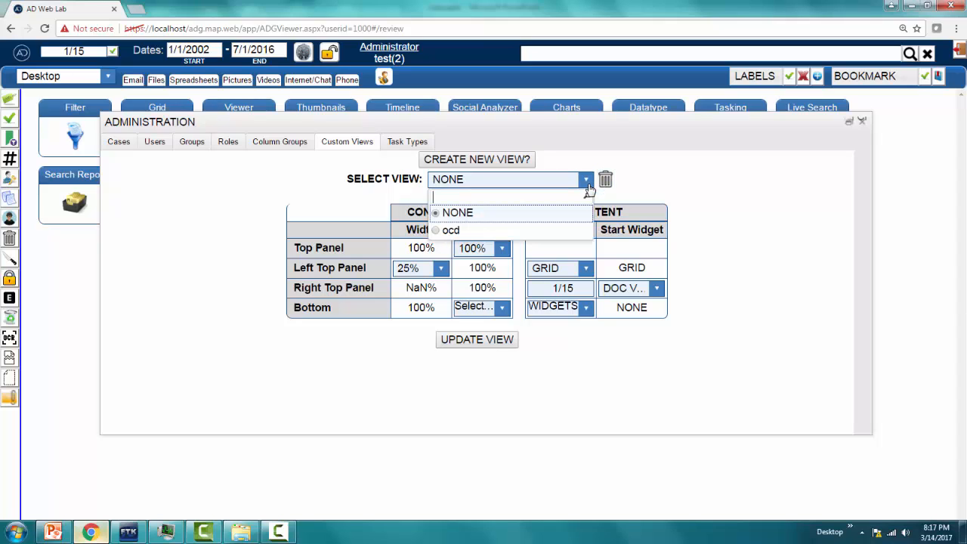
click(106, 77)
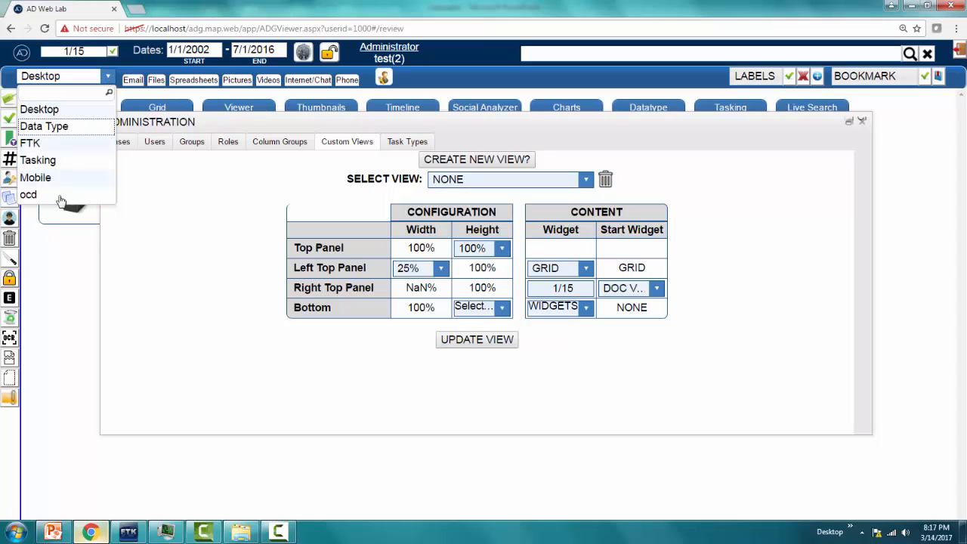
click(204, 297)
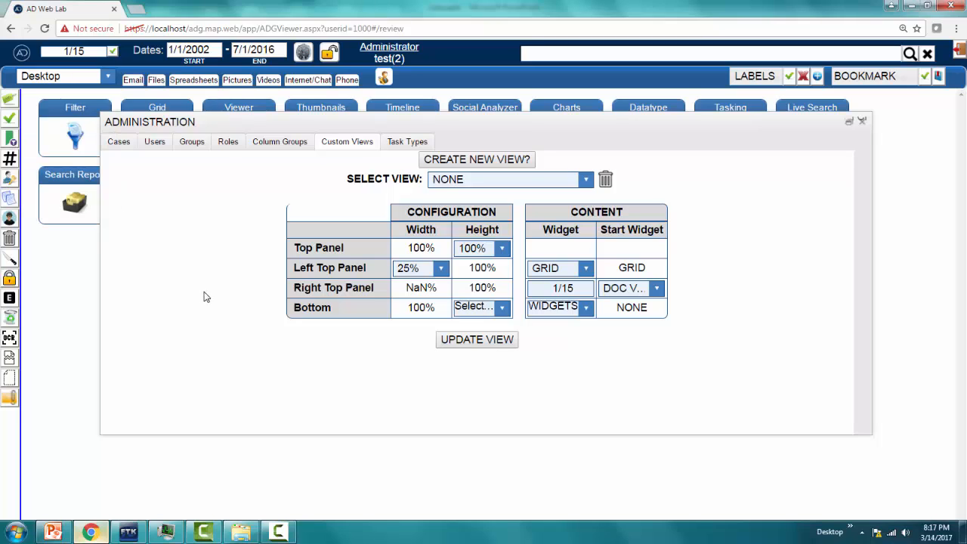
click(585, 180)
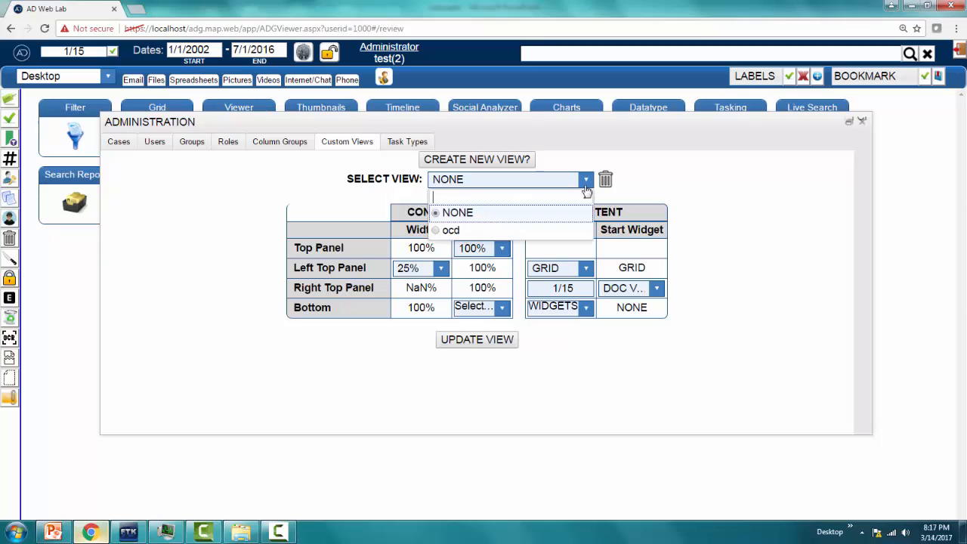
click(207, 238)
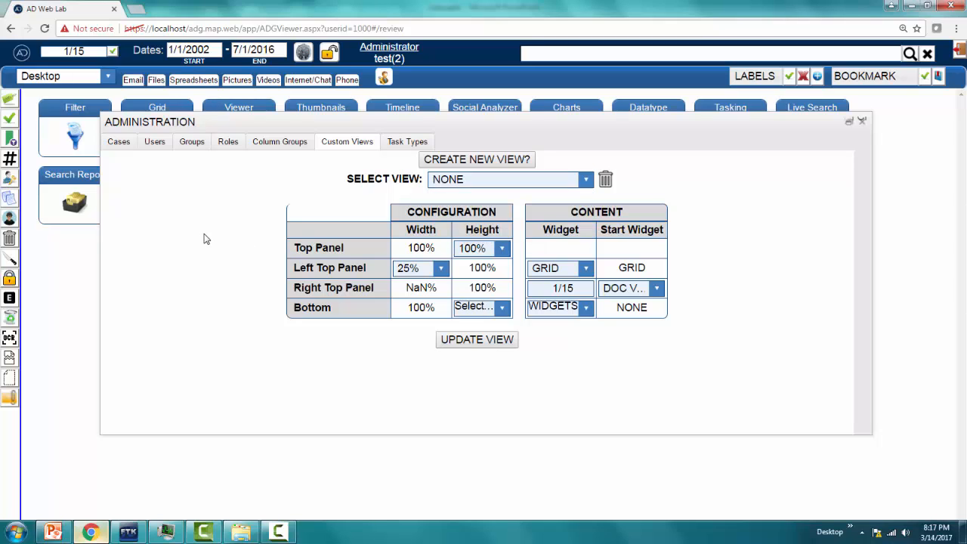
- Try to assign the ocd view to role 1311 as both its view and its start view
click(223, 146)
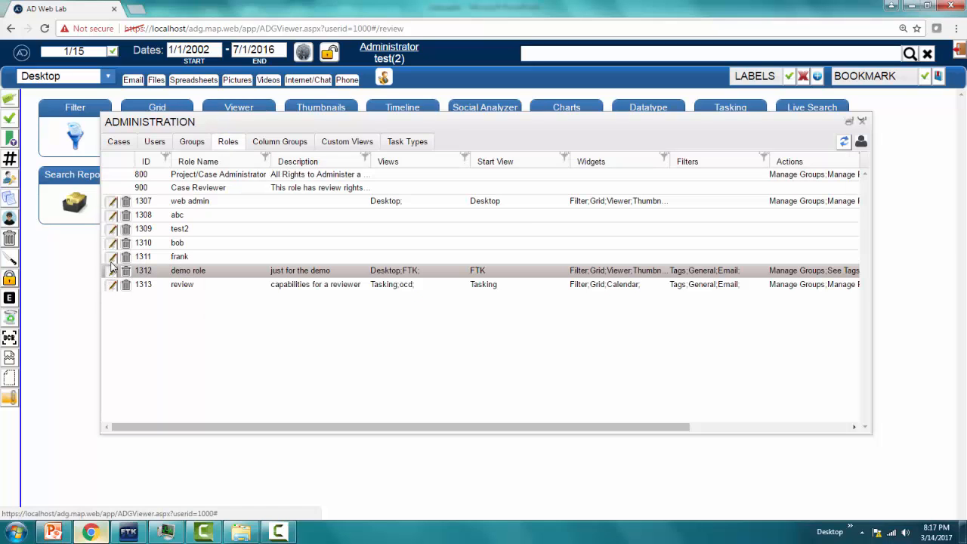
click(112, 257)
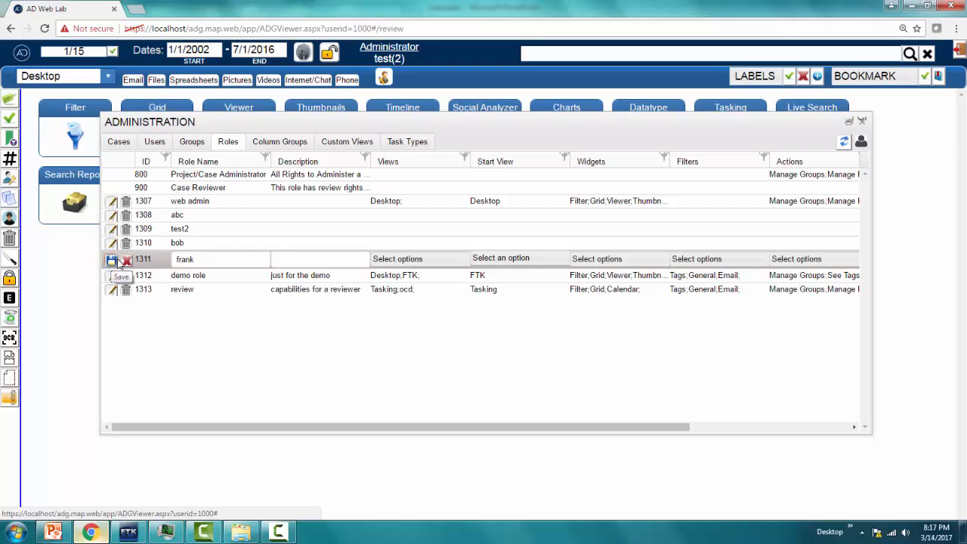
click(438, 262)
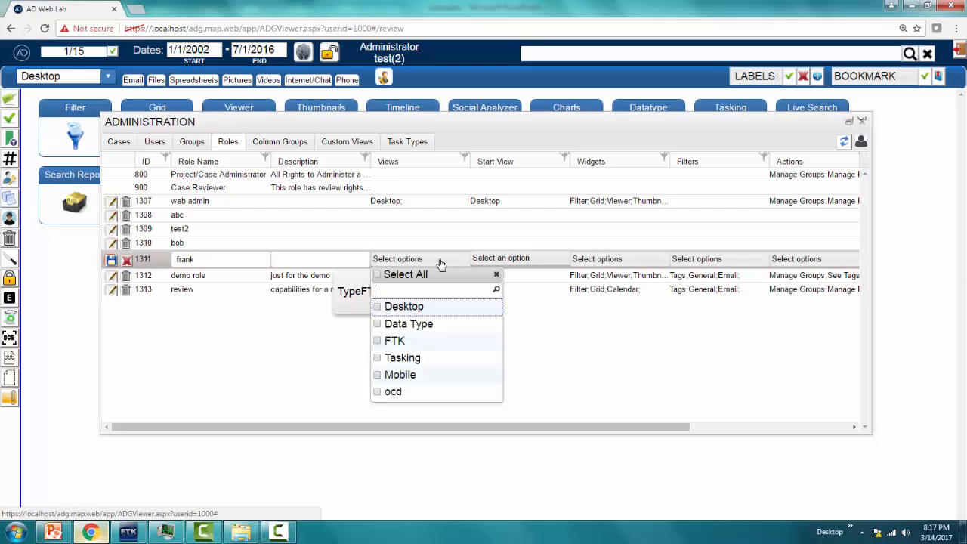
click(377, 391)
click(495, 276)
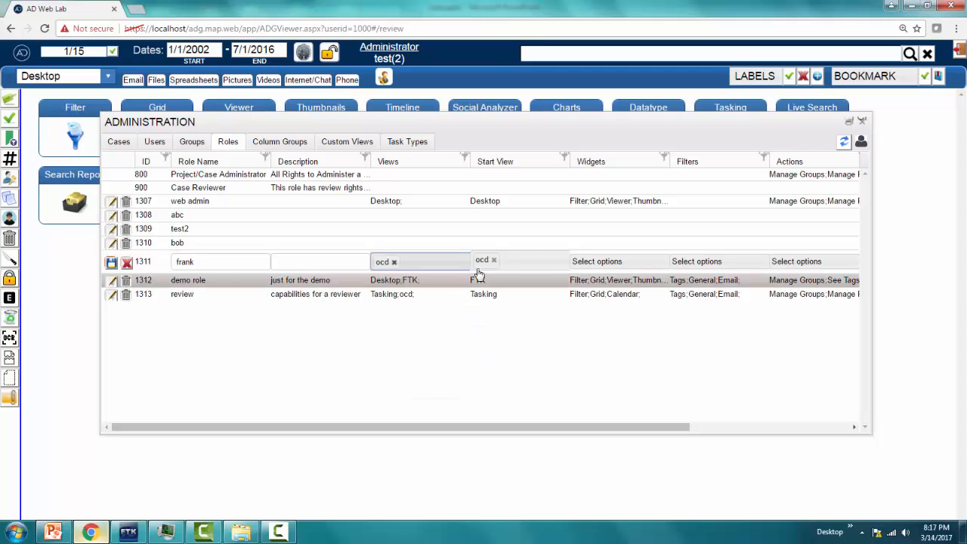
click(111, 262)
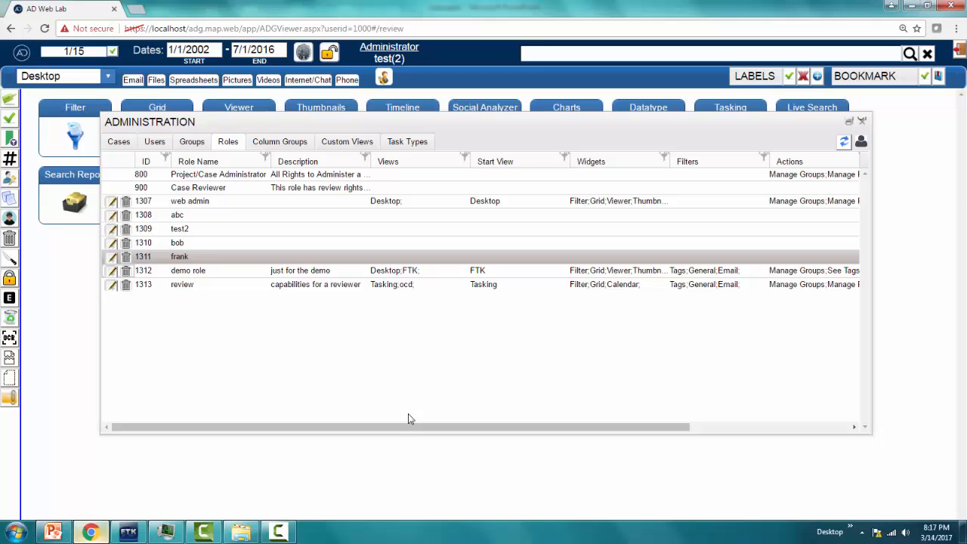